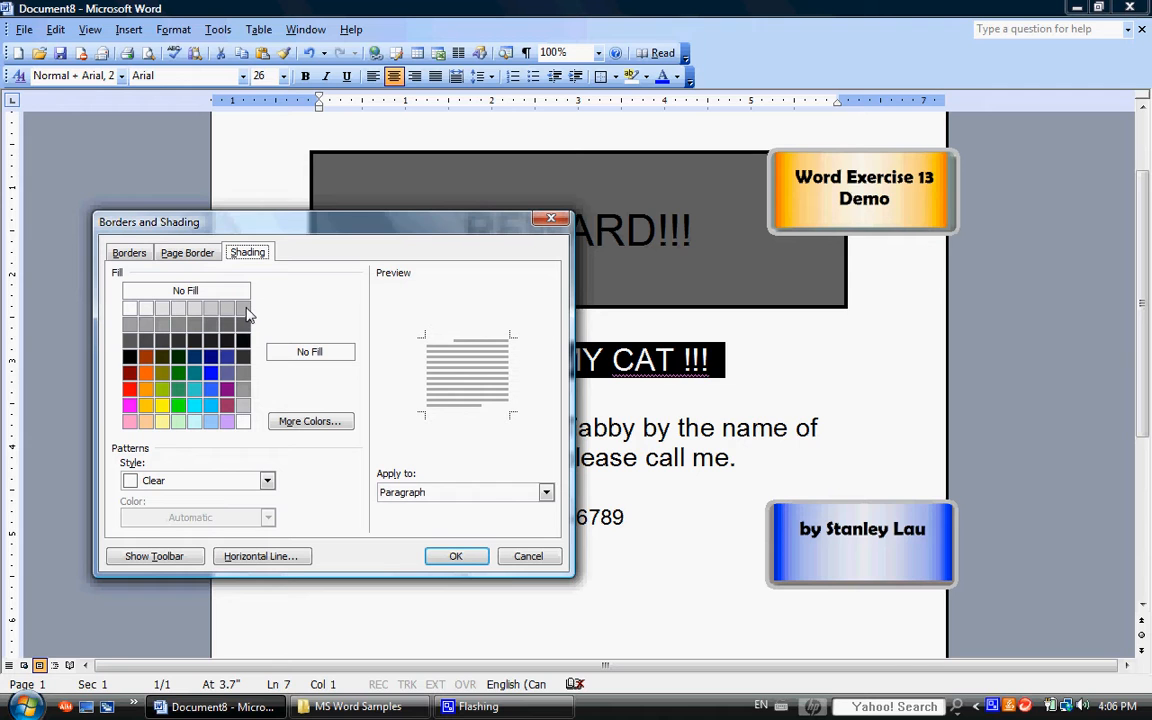
# Step: Shade the "I LOST MY CAT !!!" paragraph with a Gray-30% fill
pyautogui.click(244, 310)
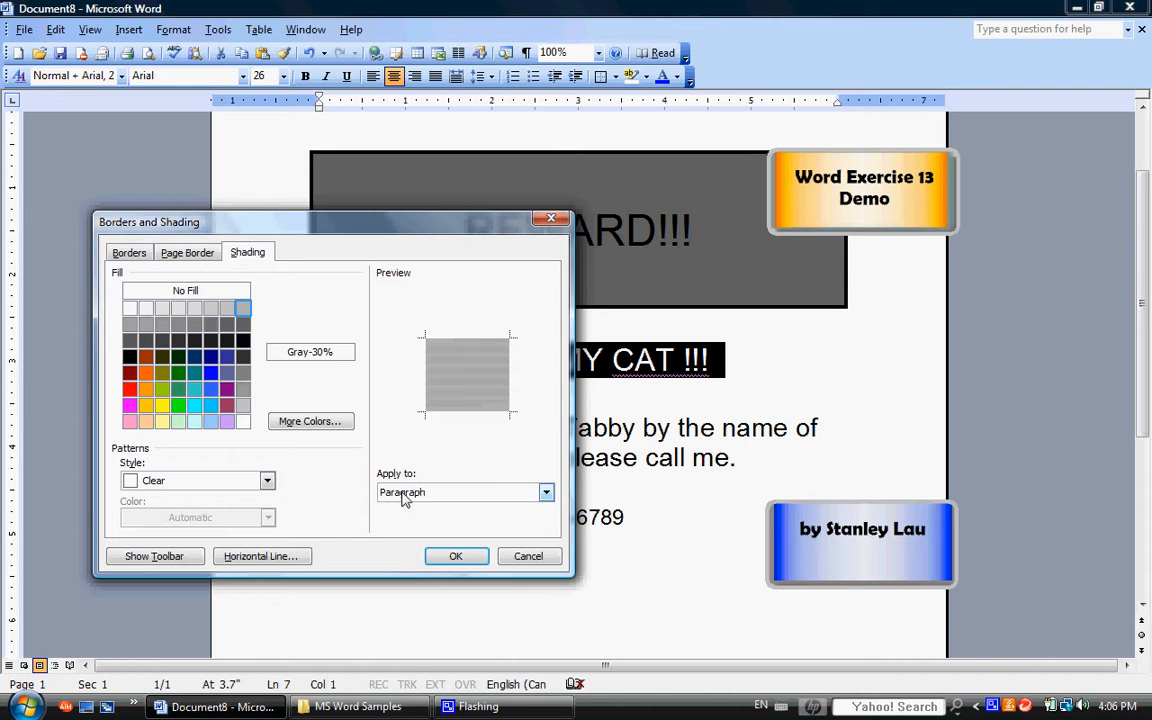
pyautogui.click(457, 555)
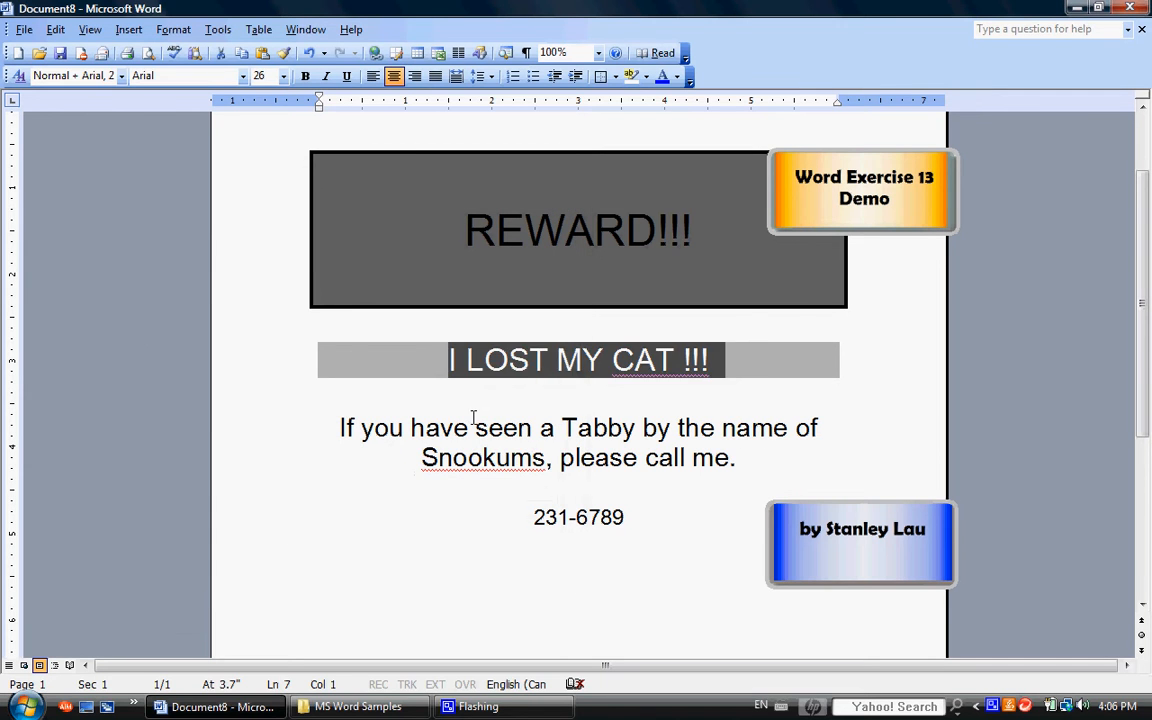
pyautogui.click(480, 474)
# Step: Put a 2 ¼ pt box border with no fill around the "If you have seen a Tabby" paragraph
pyautogui.scroll(-2, 392, 390)
pyautogui.moveTo(340, 342); pyautogui.dragTo(738, 368)
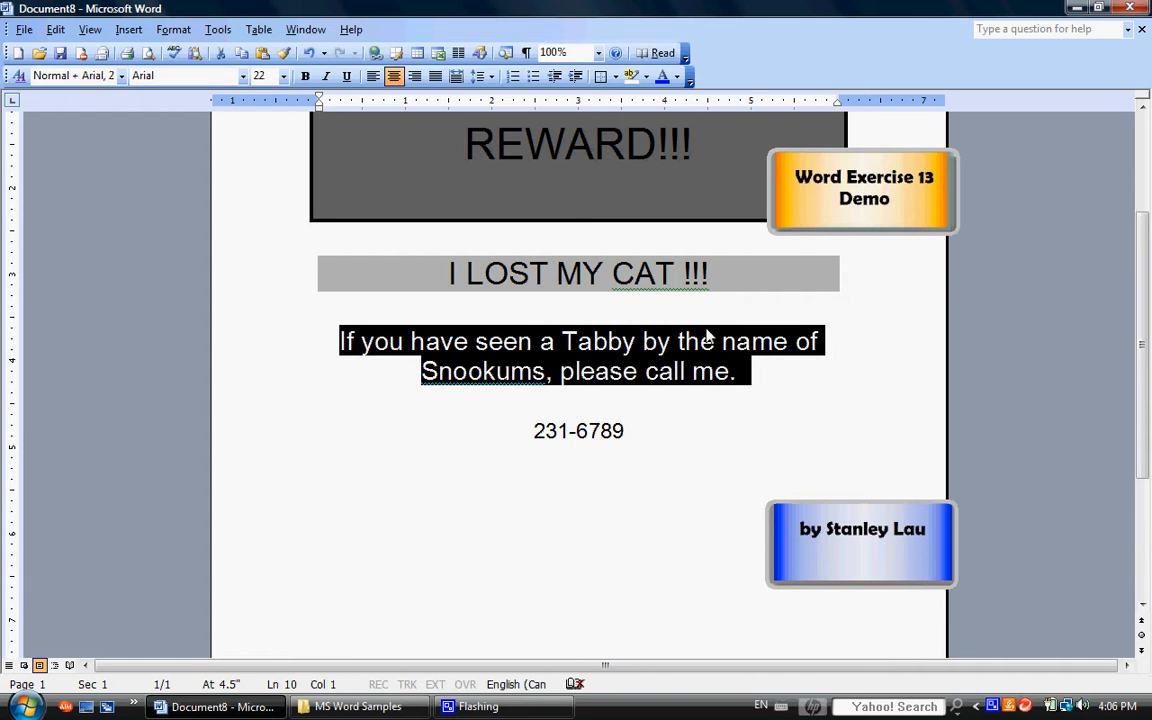
pyautogui.click(168, 35)
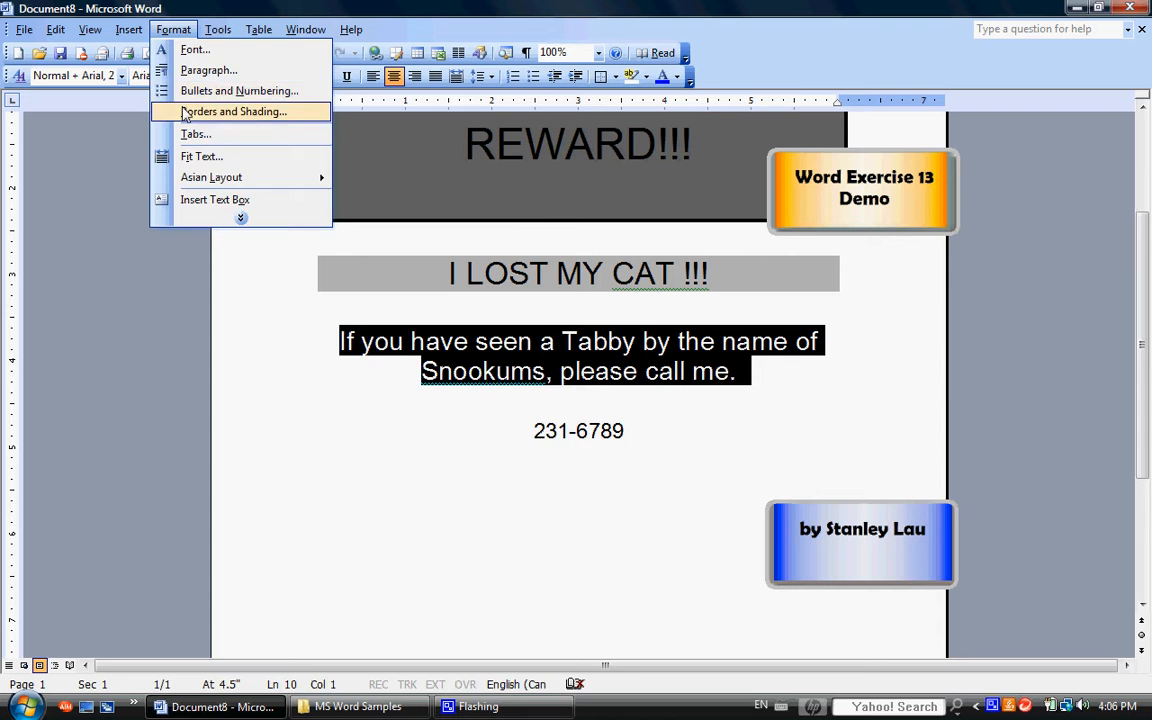
pyautogui.click(170, 111)
pyautogui.click(129, 252)
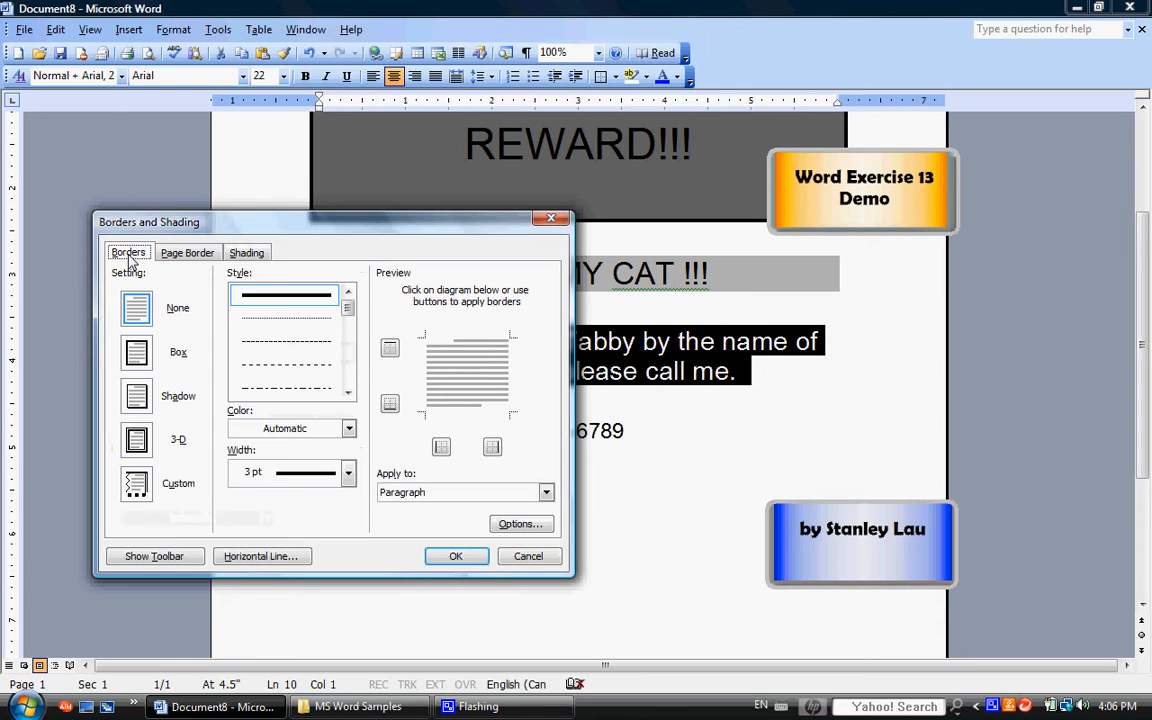
pyautogui.click(133, 356)
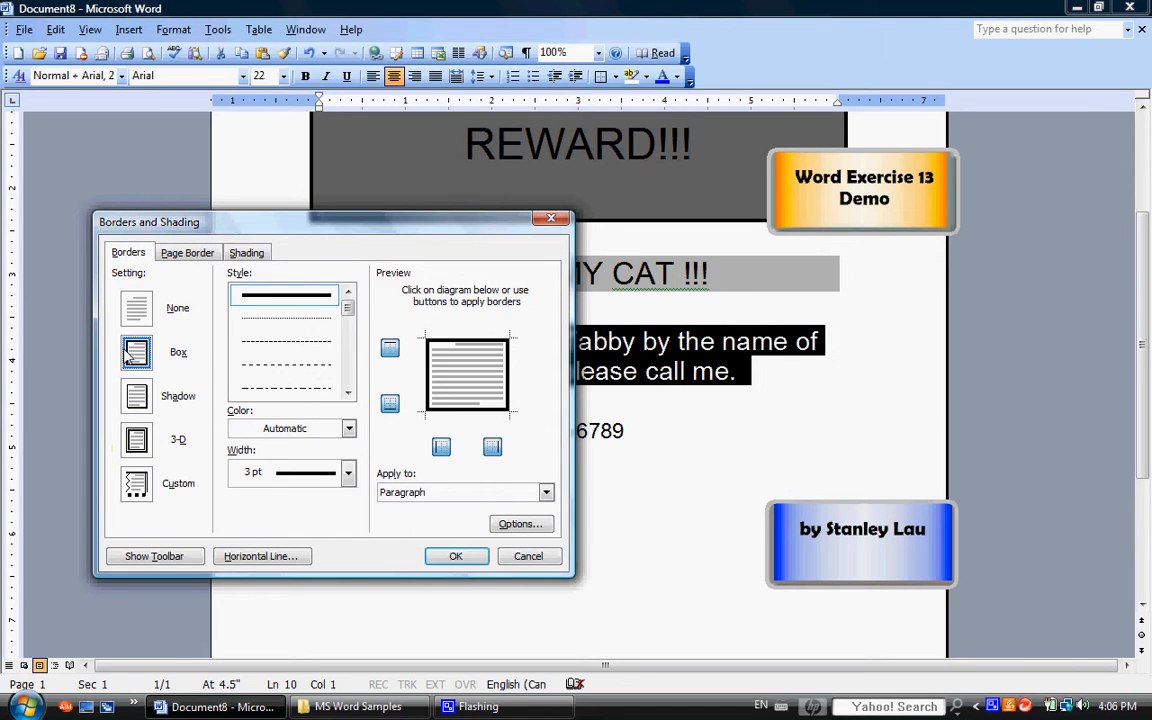
pyautogui.click(347, 474)
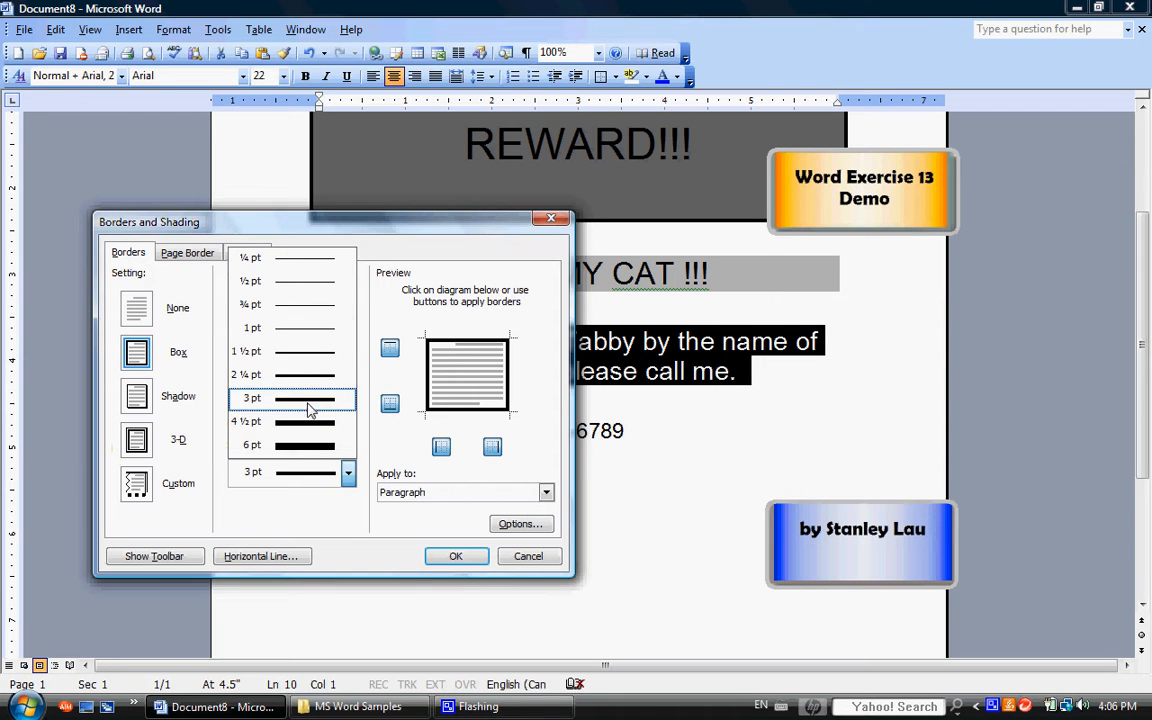
pyautogui.click(285, 374)
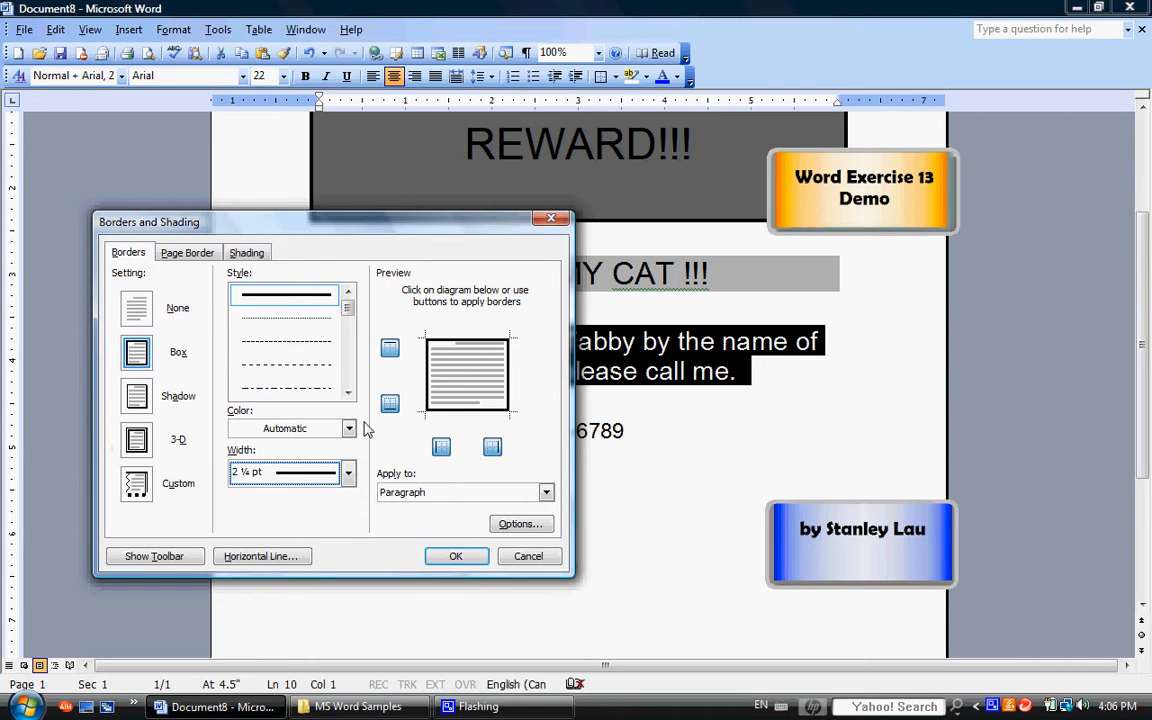
pyautogui.click(243, 262)
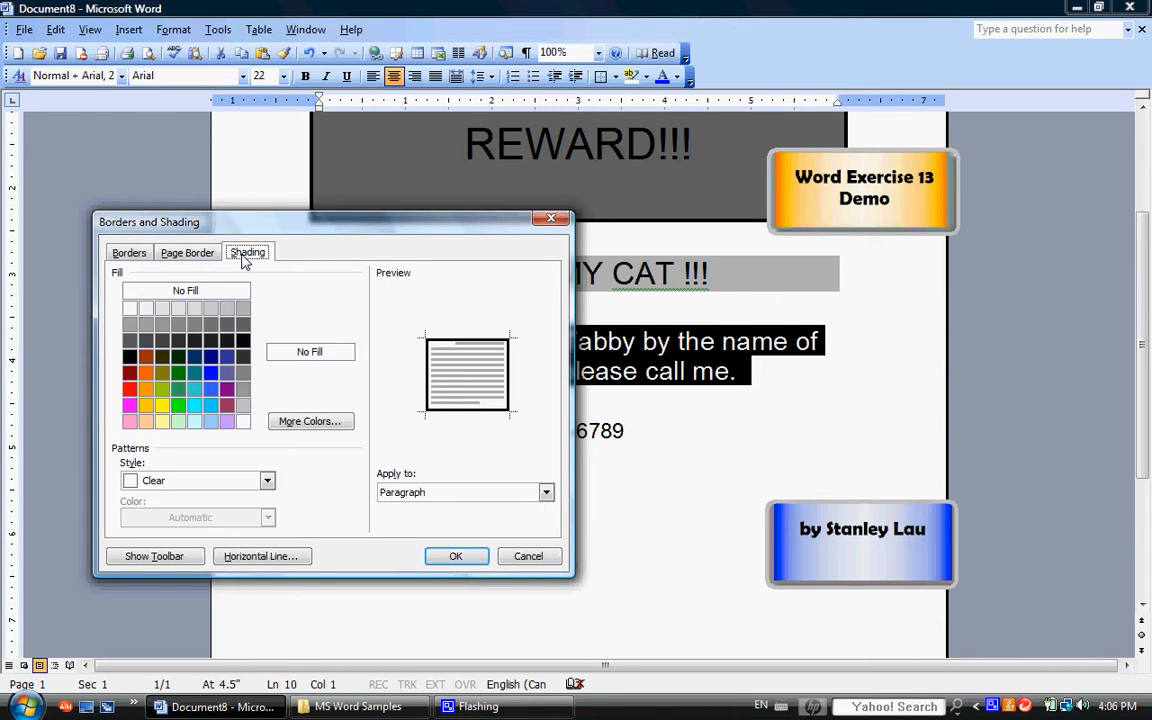
pyautogui.click(185, 296)
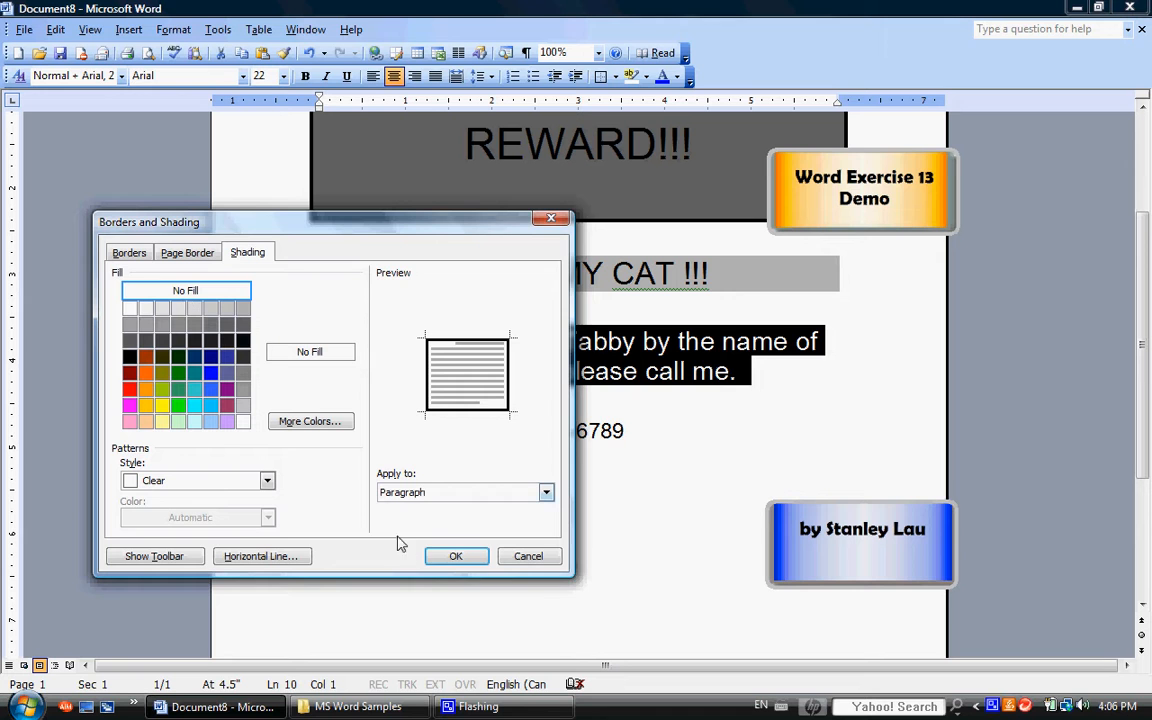
pyautogui.click(447, 556)
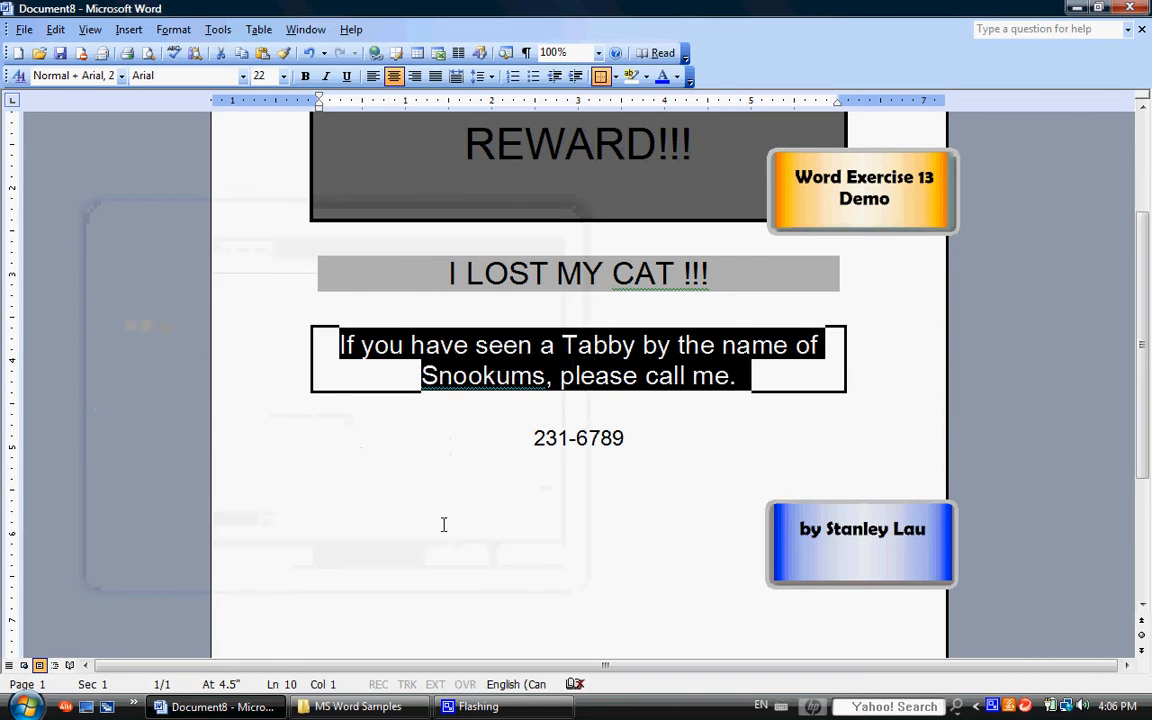
# Step: Add a blank line above and below the sentence about the Tabby inside its bordered box
pyautogui.click(428, 433)
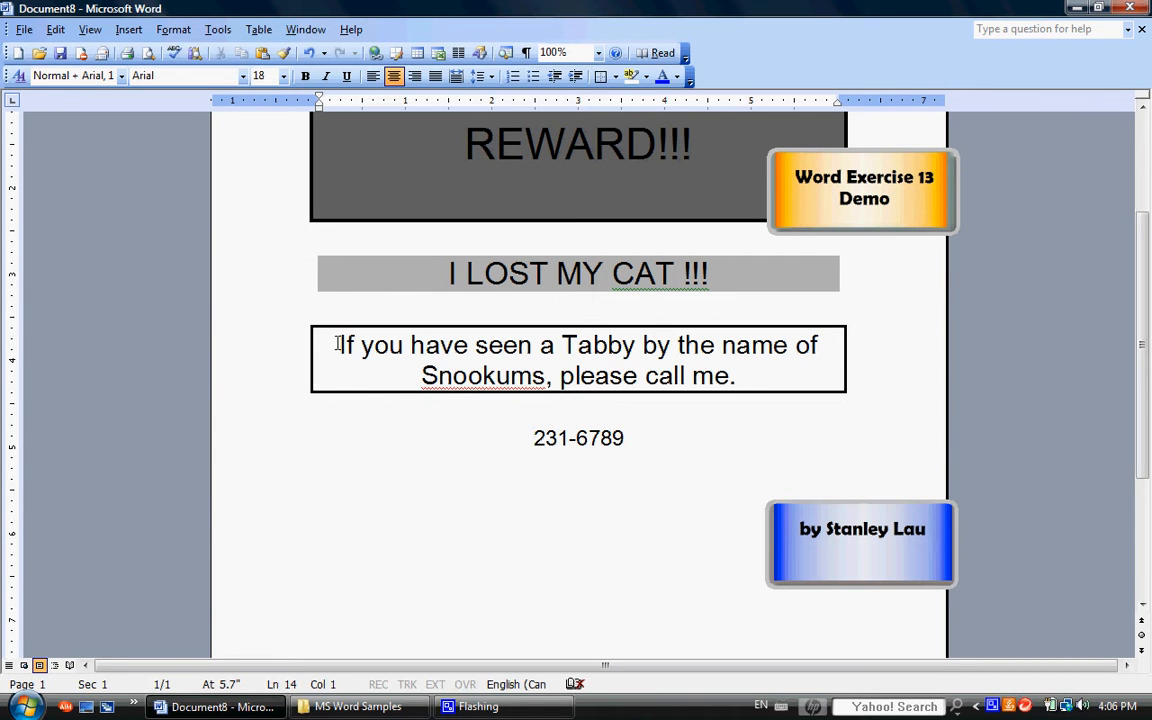
pyautogui.click(337, 344)
pyautogui.press('Return')
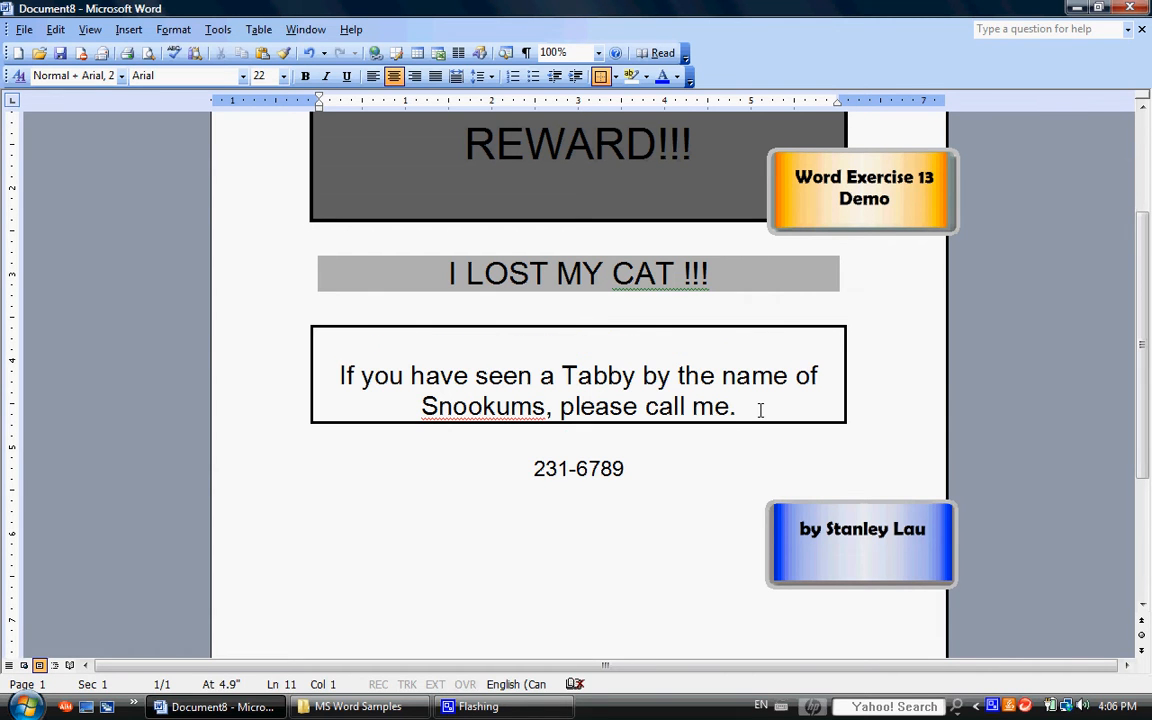
pyautogui.click(760, 410)
pyautogui.press('Return')
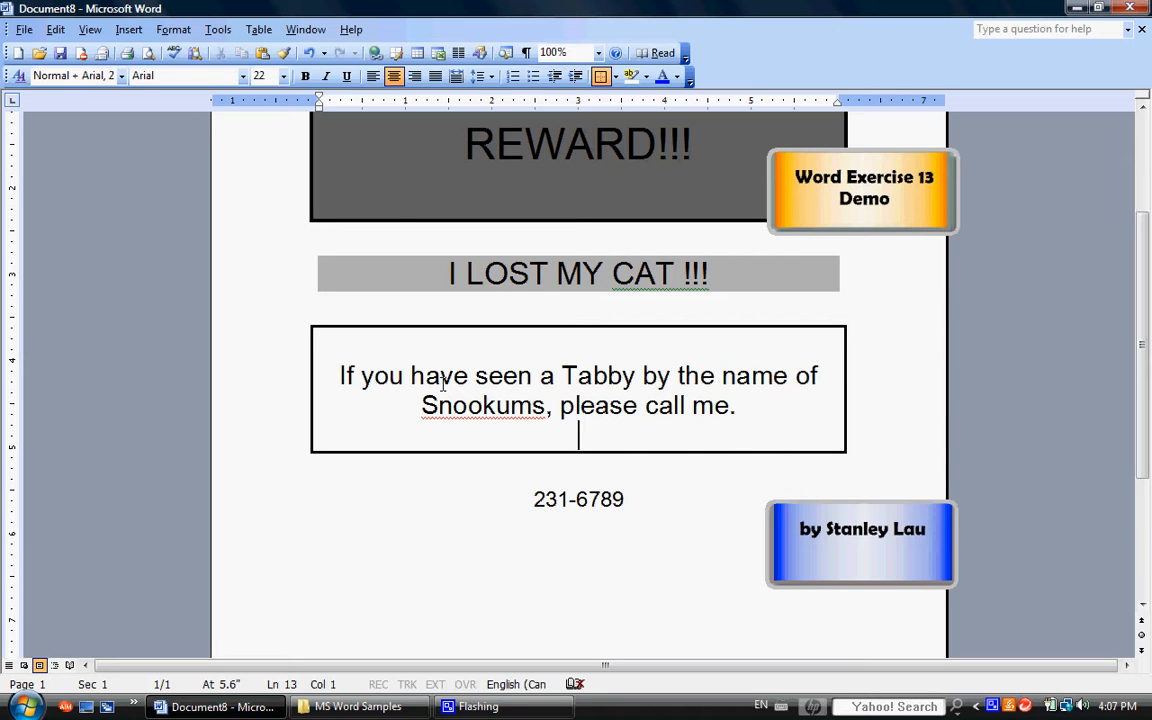
# Step: Apply a 3 pt shadow border to the phone number paragraph below the Tabby box
pyautogui.scroll(-2, 443, 385)
pyautogui.moveTo(517, 408); pyautogui.dragTo(632, 413)
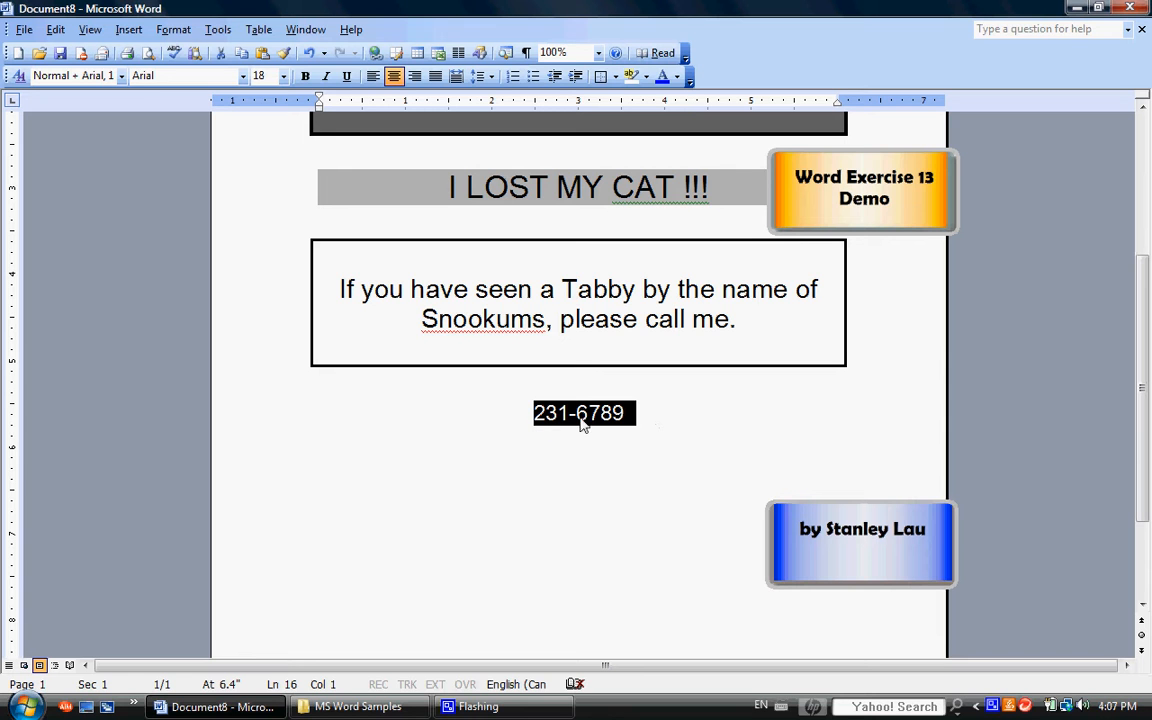
pyautogui.click(168, 32)
pyautogui.click(168, 110)
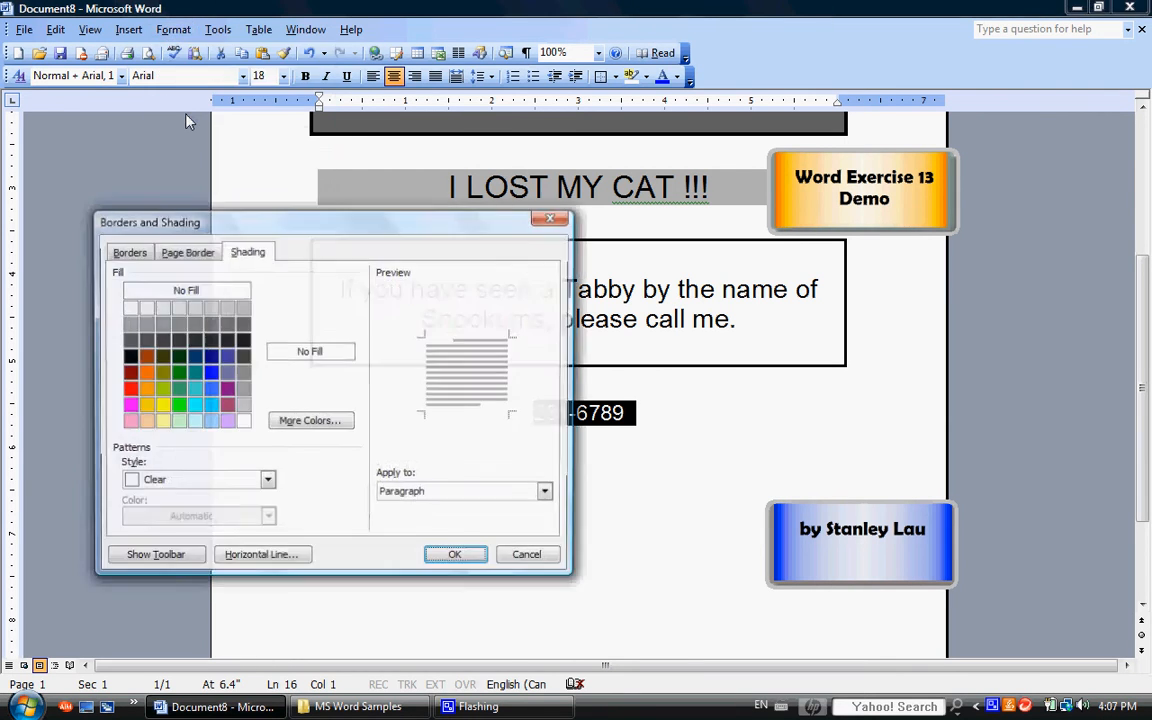
pyautogui.click(126, 252)
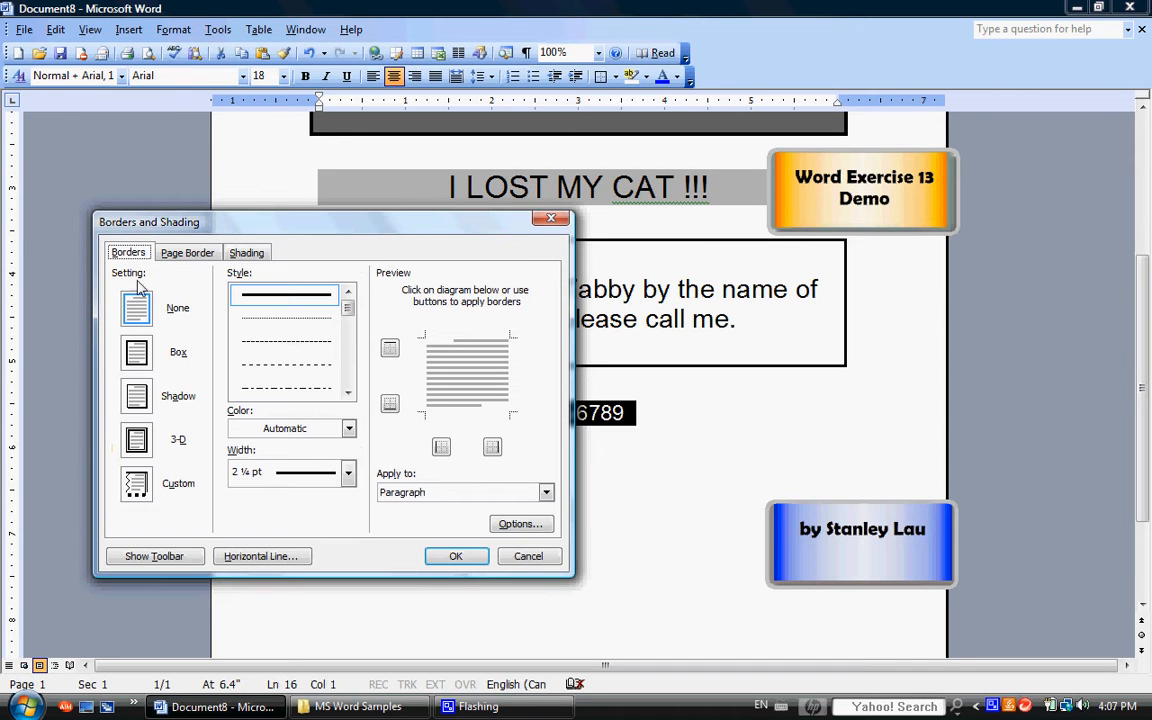
pyautogui.click(138, 398)
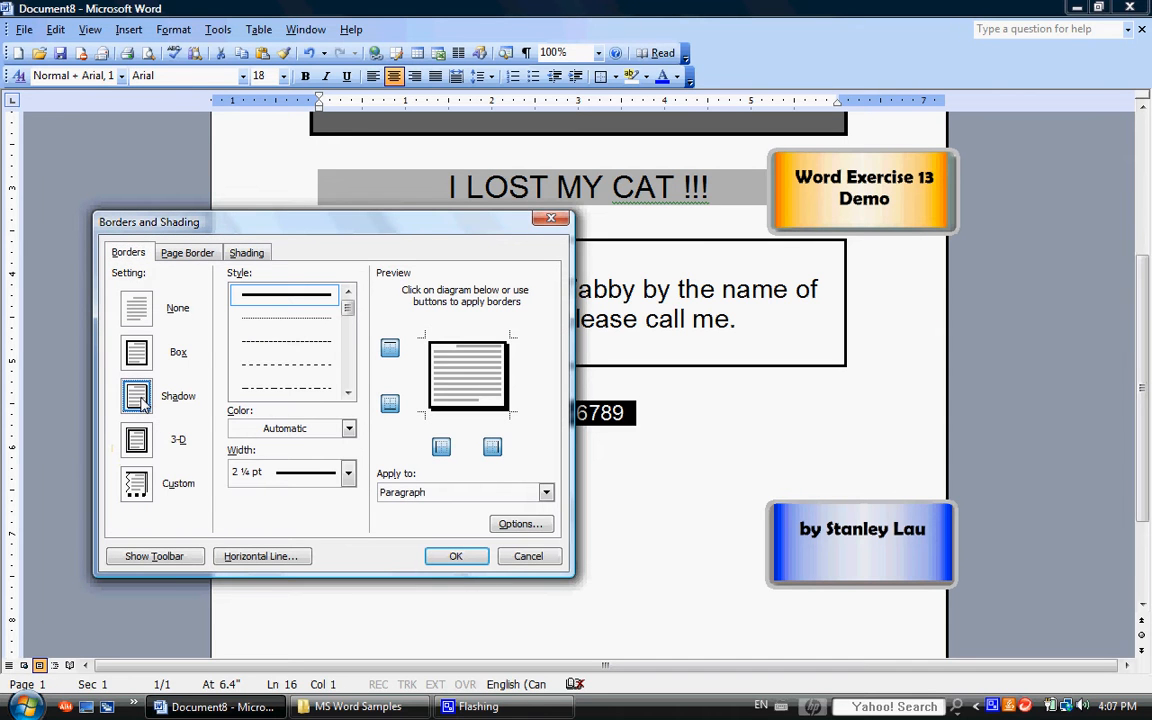
pyautogui.click(348, 473)
pyautogui.click(311, 398)
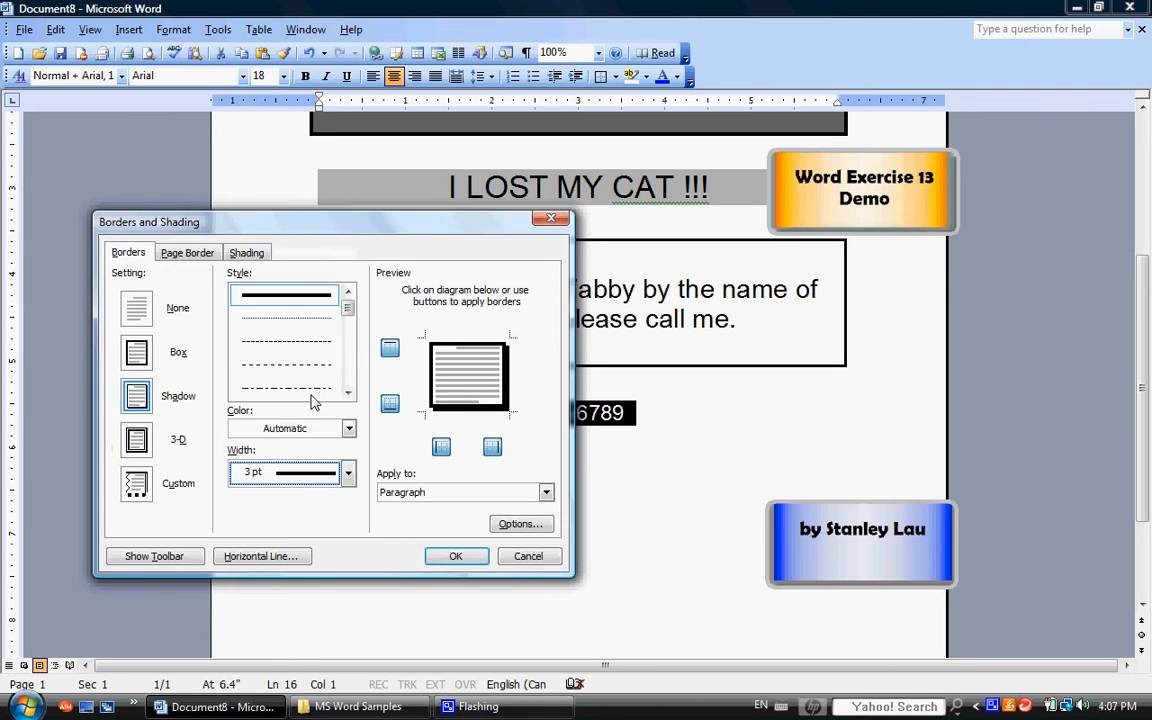
pyautogui.click(245, 253)
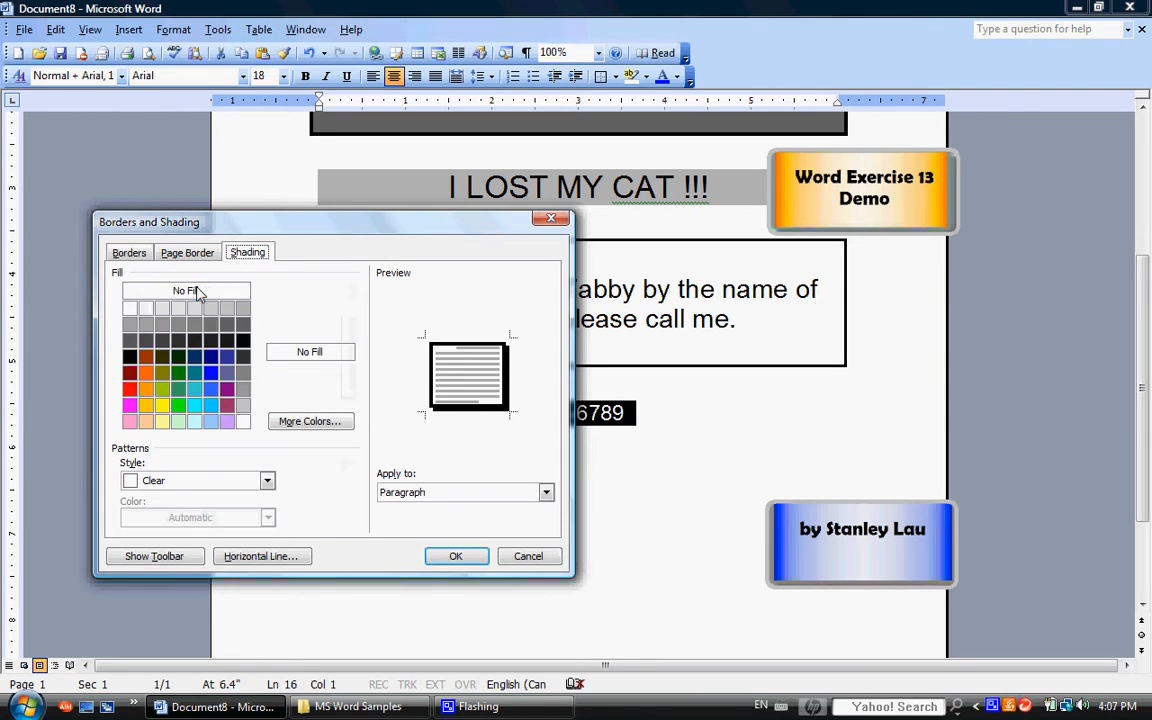
pyautogui.click(455, 556)
pyautogui.click(612, 504)
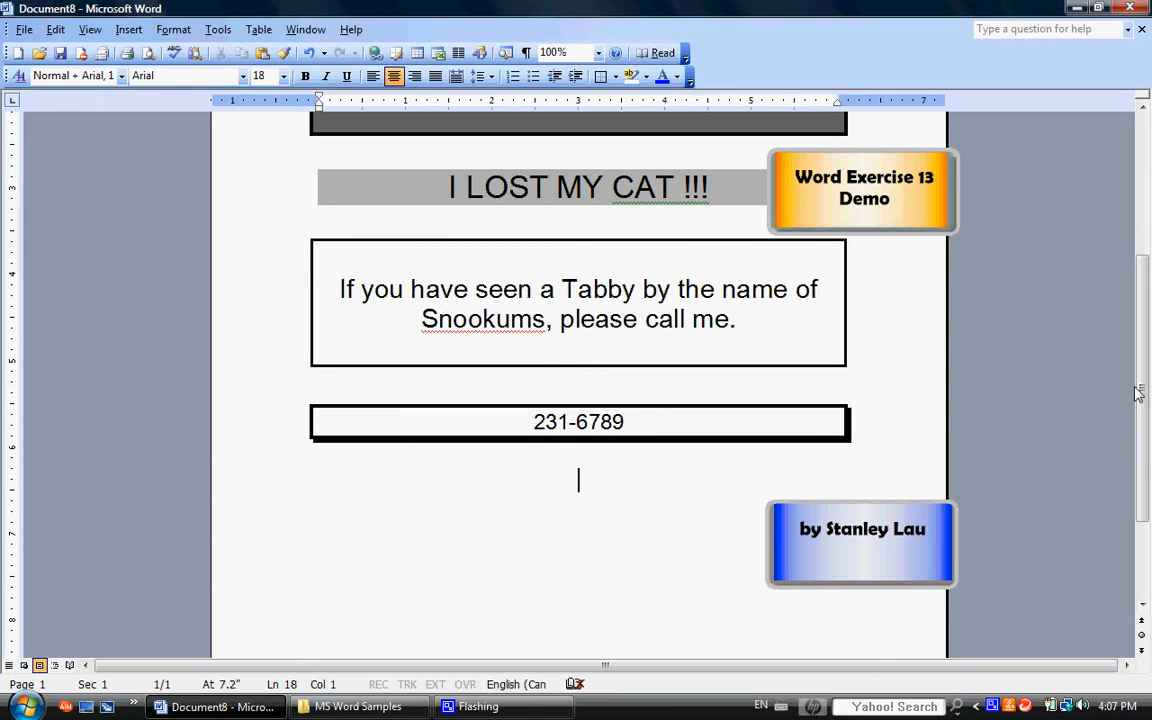
pyautogui.moveTo(1144, 391)
pyautogui.mouseDown()
pyautogui.moveTo(1147, 352)
pyautogui.moveTo(1147, 371)
pyautogui.mouseUp()
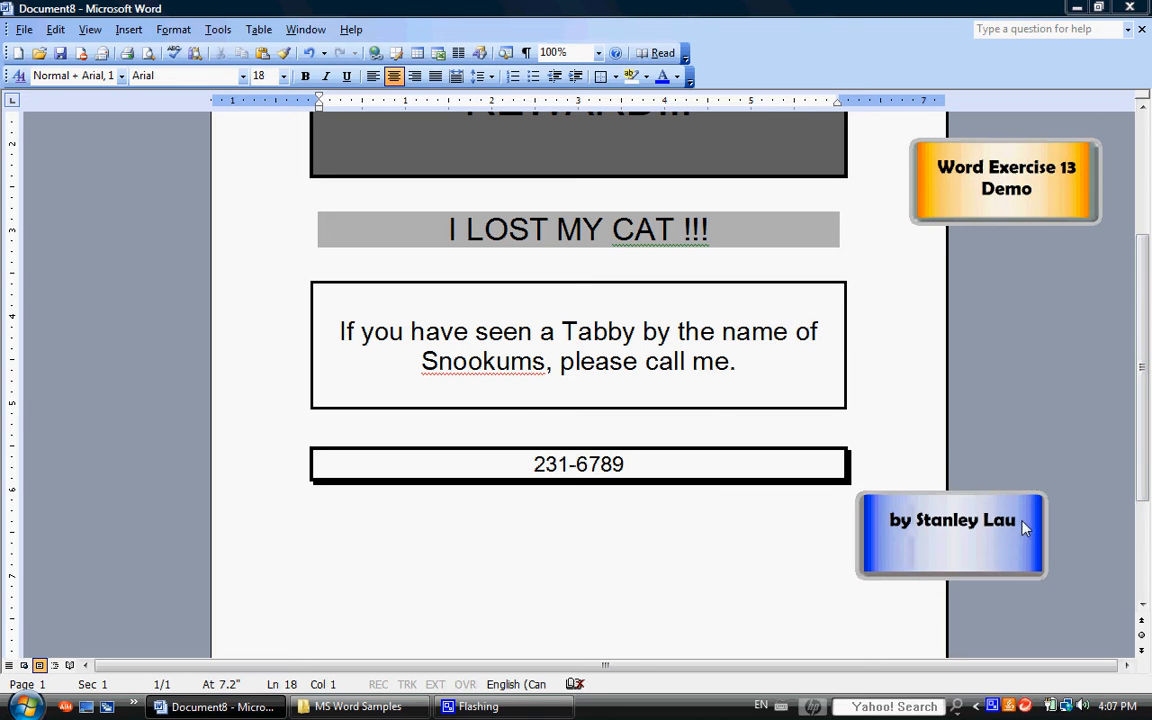
pyautogui.moveTo(1148, 450); pyautogui.dragTo(1150, 368)
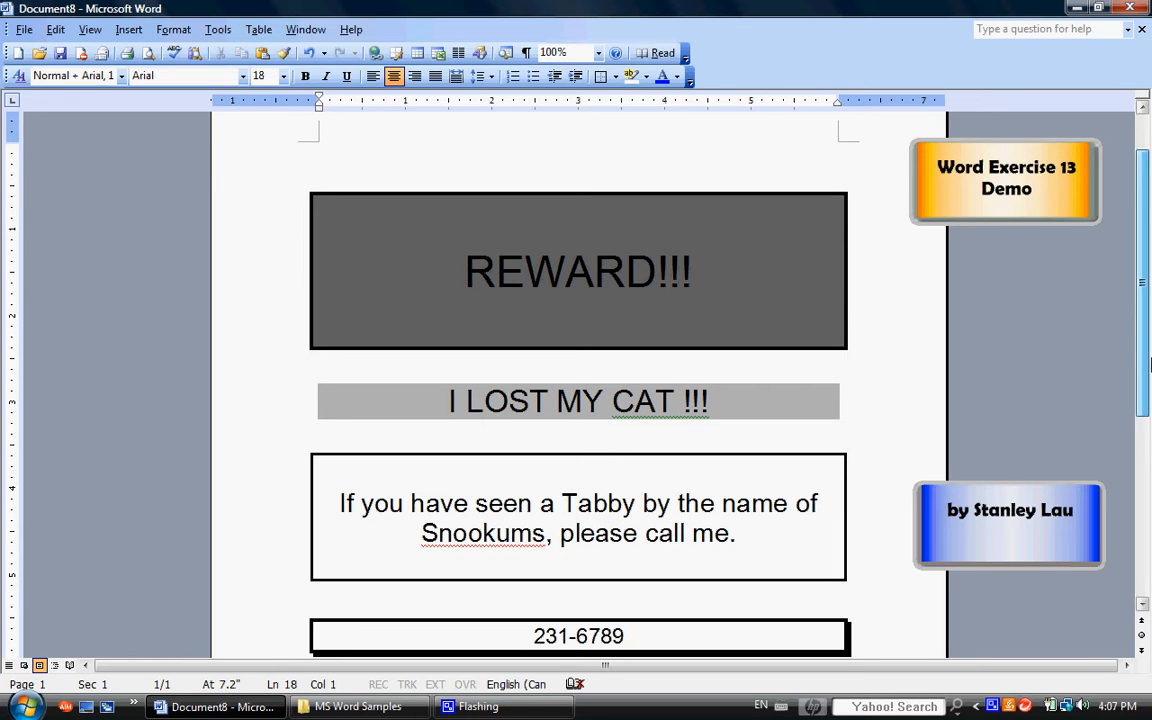
pyautogui.moveTo(1150, 368); pyautogui.dragTo(1150, 380)
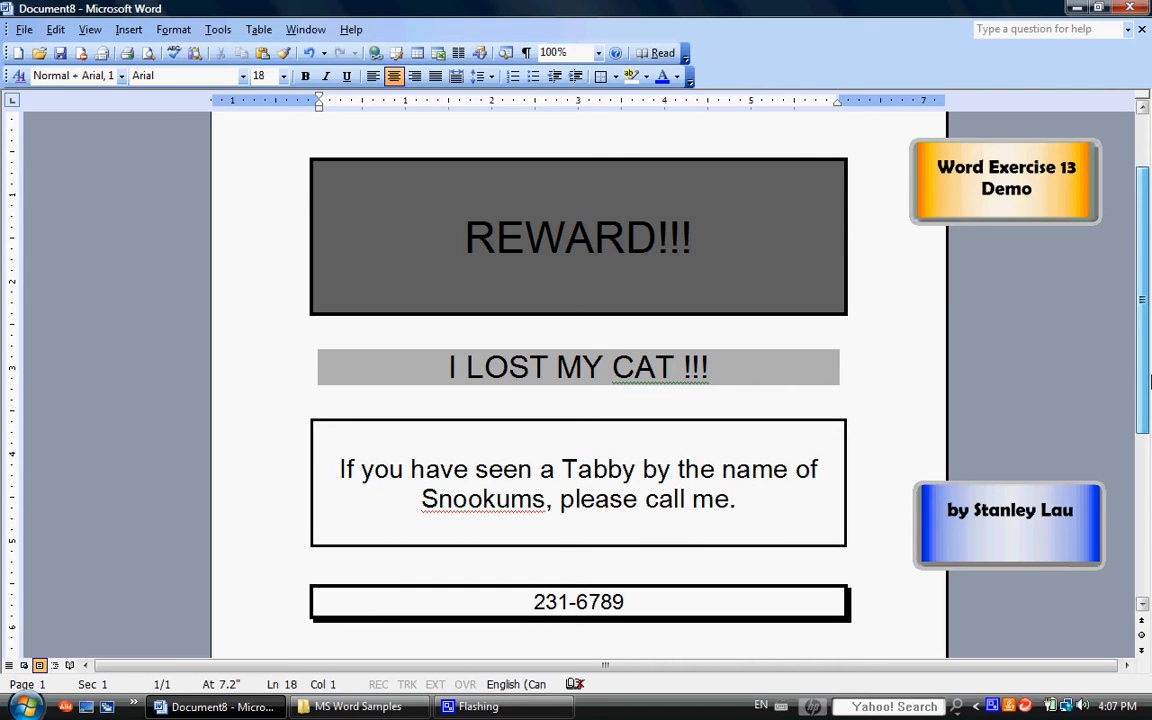
pyautogui.moveTo(1150, 380); pyautogui.dragTo(1150, 366)
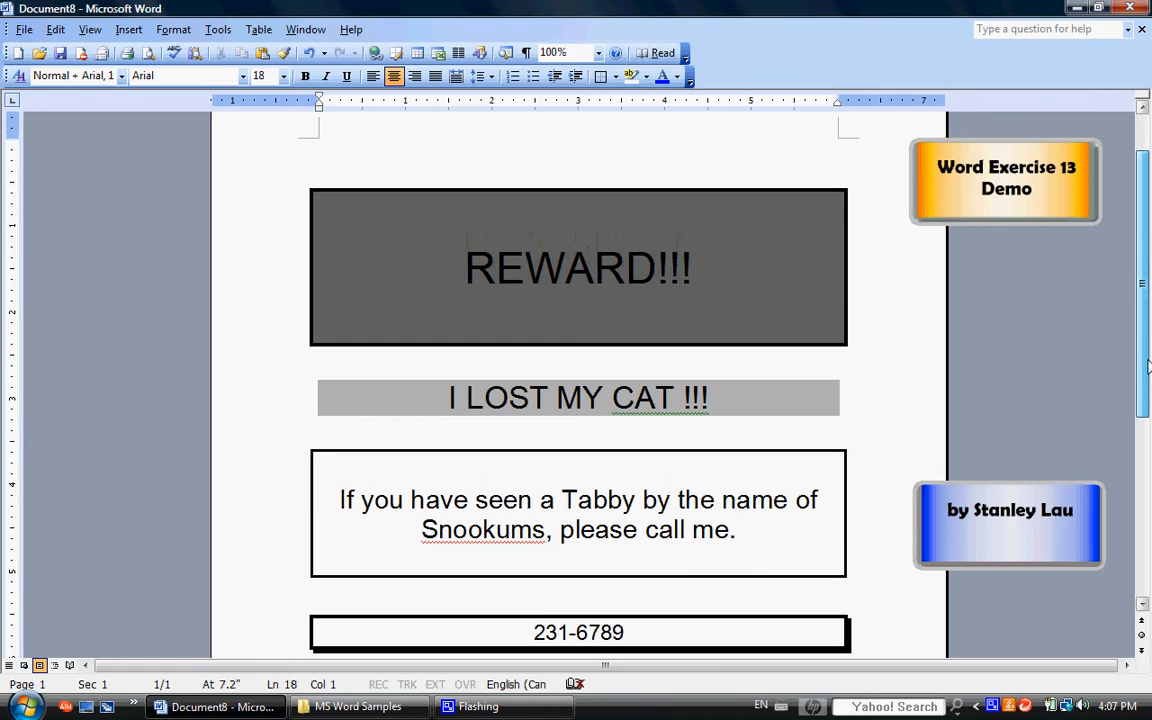
pyautogui.click(600, 363)
pyautogui.click(597, 421)
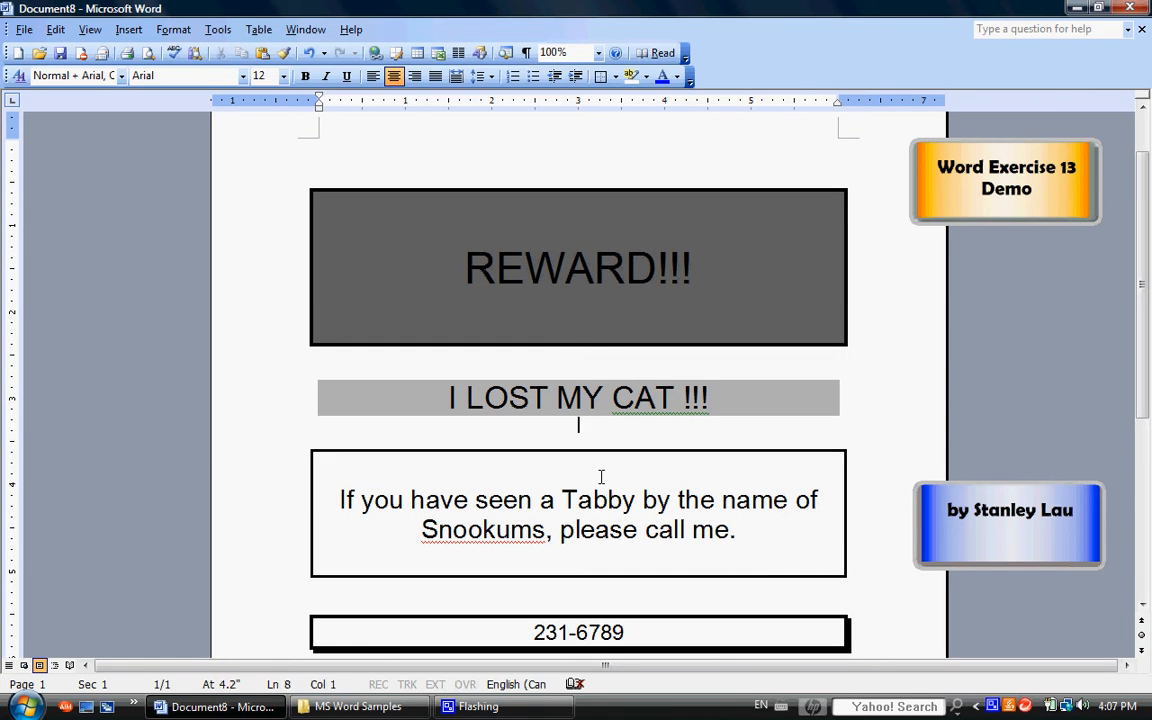
# Step: Insert a new line between the "REWARD!!!" box and "I LOST MY CAT !!!" and enter the text "Attention" there
pyautogui.click(580, 367)
pyautogui.click(580, 174)
pyautogui.press('Return')
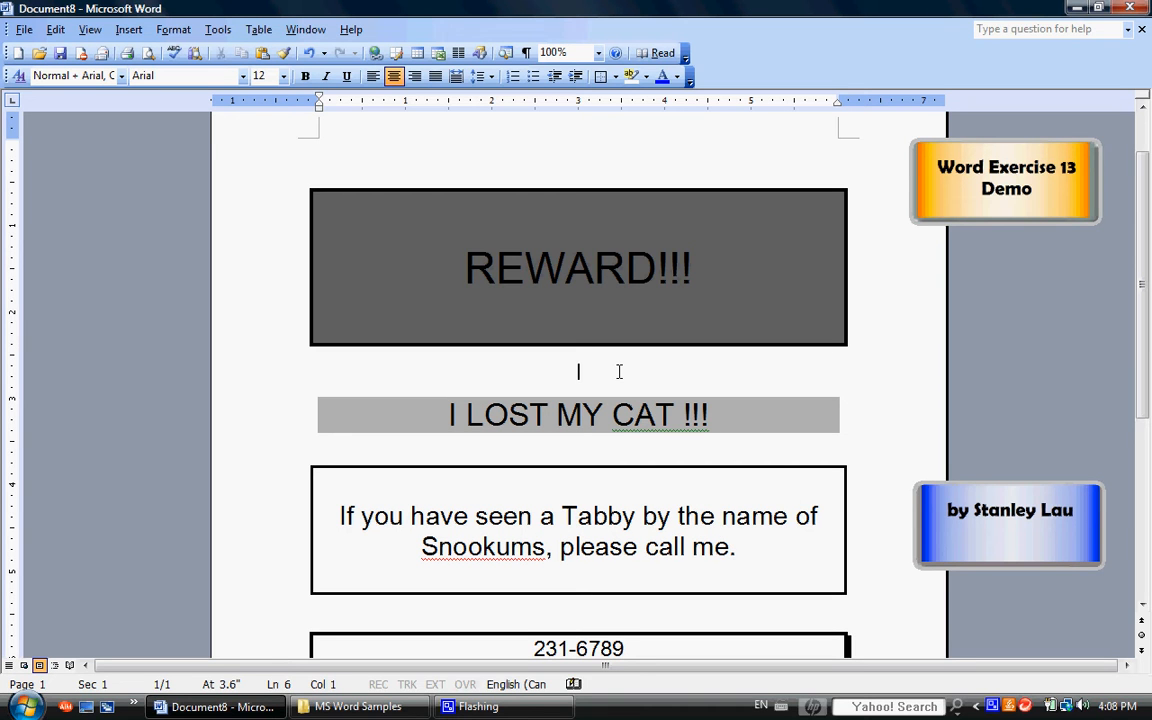
pyautogui.write('Atte')
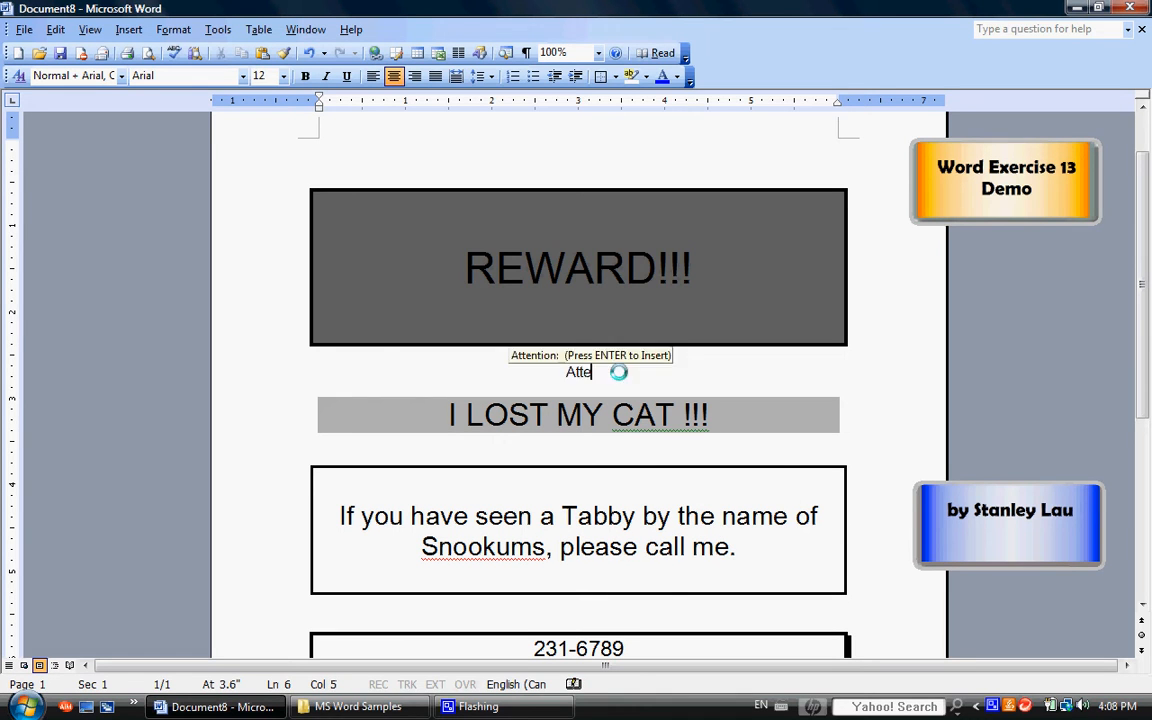
pyautogui.write('ntion')
pyautogui.press('BackSpace')
pyautogui.press('BackSpace')
pyautogui.write('on')
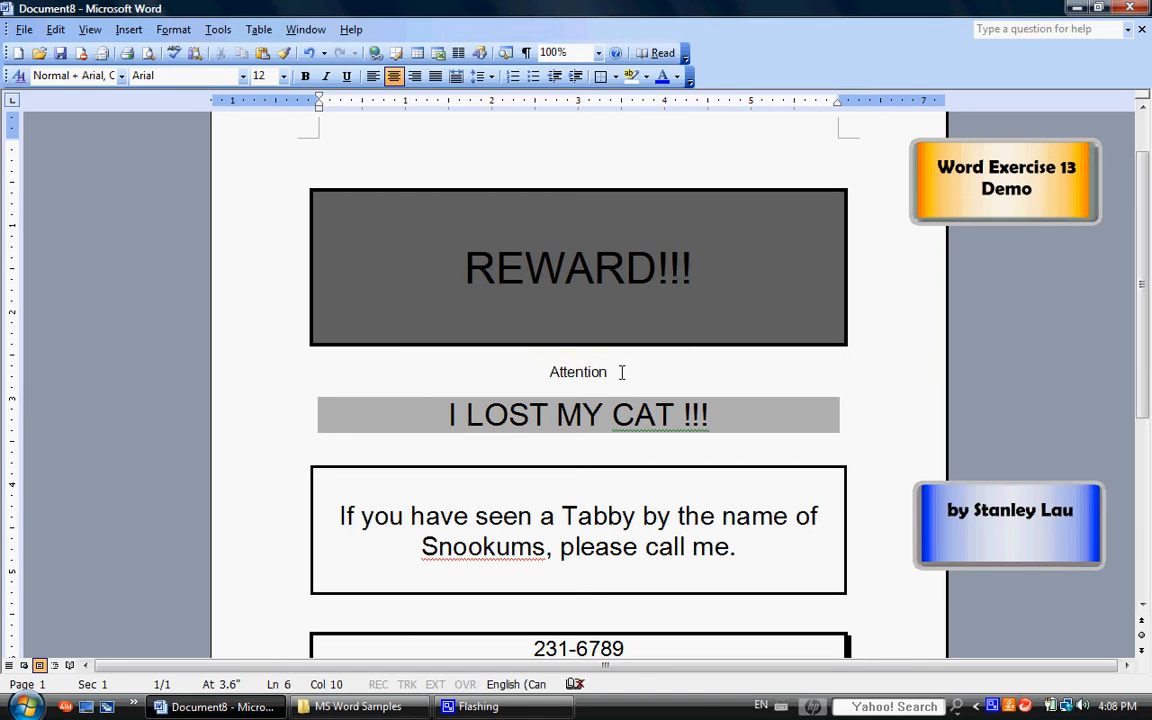
# Step: Format the word "Attention" in Tahoma at size 20
pyautogui.click(532, 381)
pyautogui.moveTo(550, 371); pyautogui.dragTo(625, 371)
pyautogui.click(242, 77)
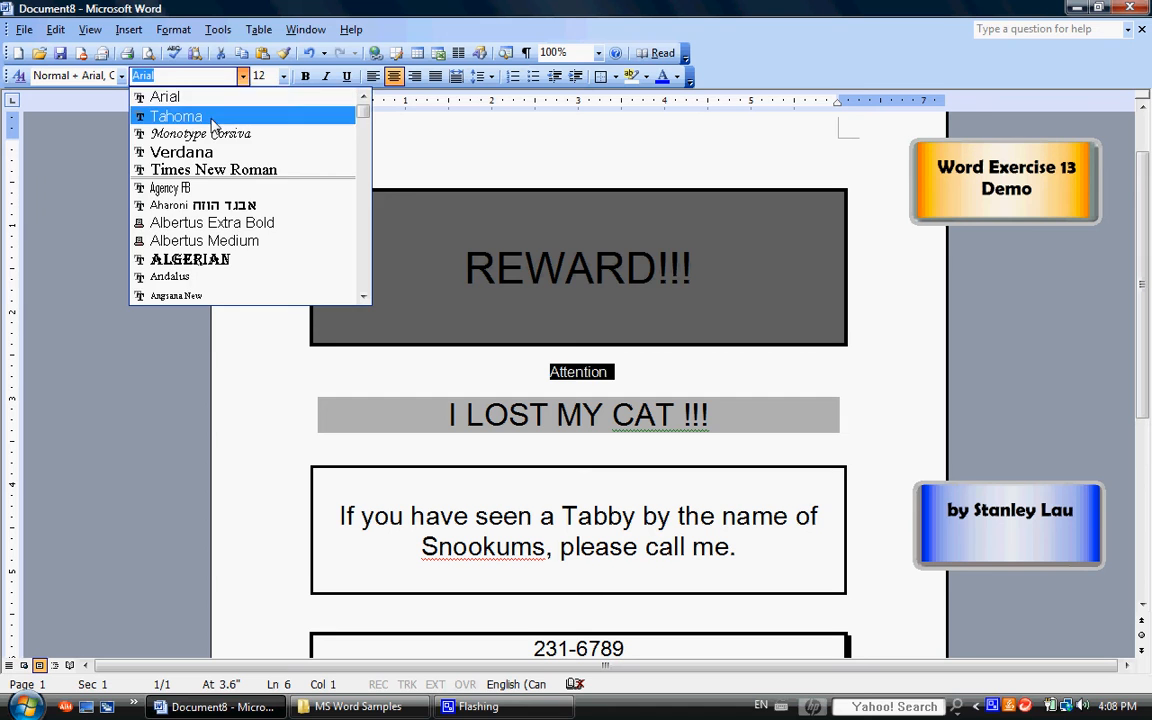
pyautogui.click(192, 112)
pyautogui.click(283, 76)
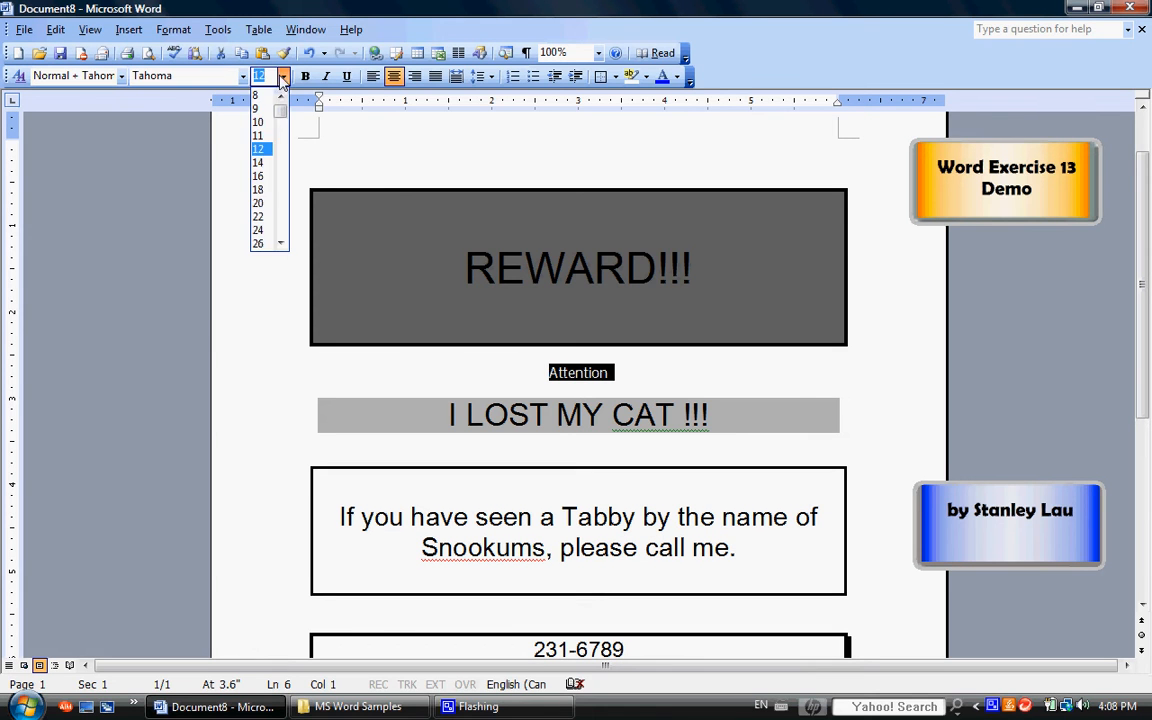
pyautogui.click(259, 204)
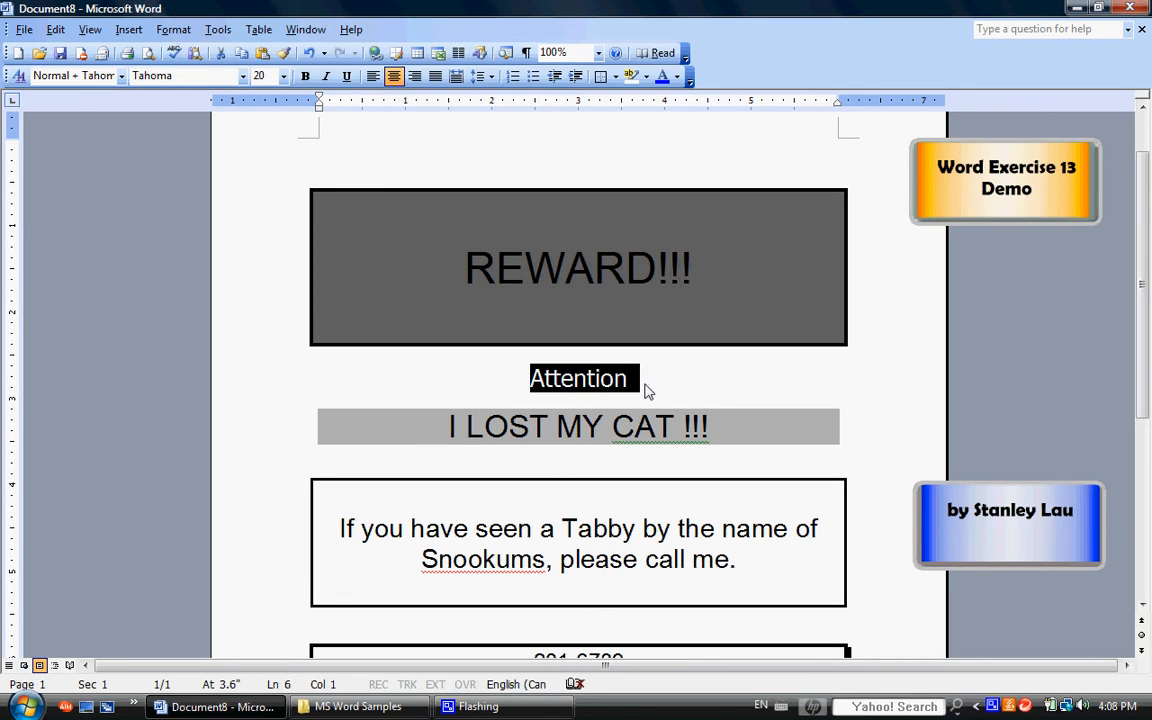
# Step: Apply a 3 pt box border and a light gray shading fill to the "Attention" paragraph
pyautogui.click(173, 29)
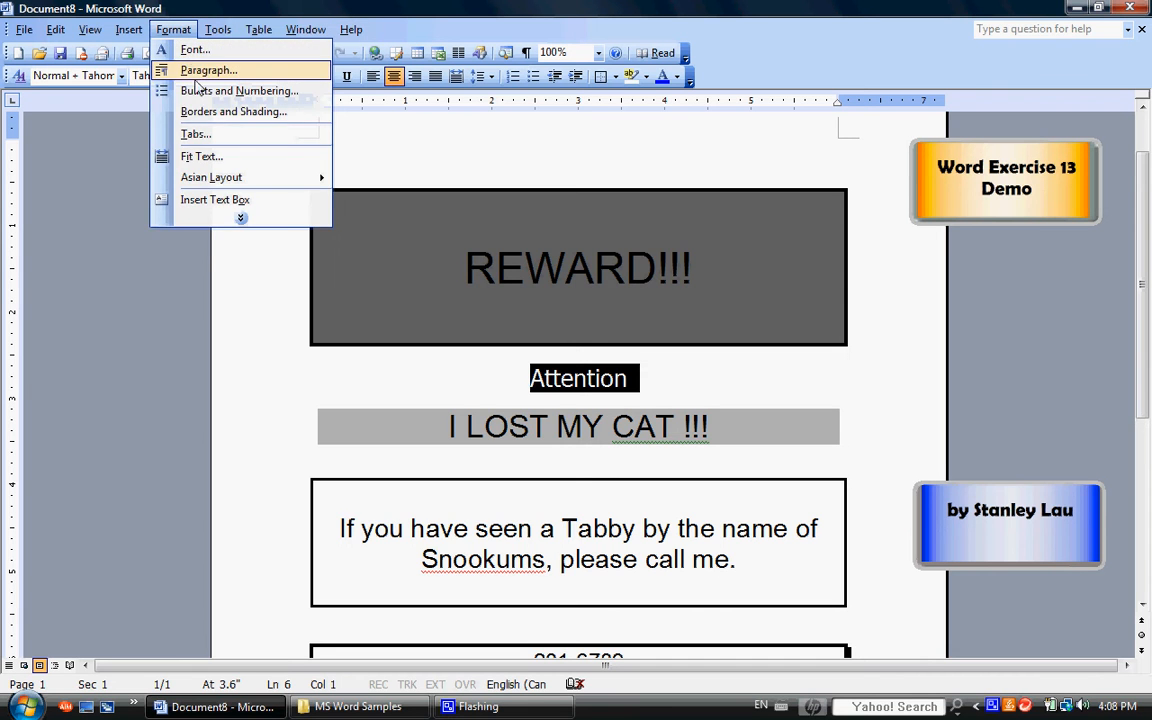
pyautogui.click(205, 113)
pyautogui.click(128, 252)
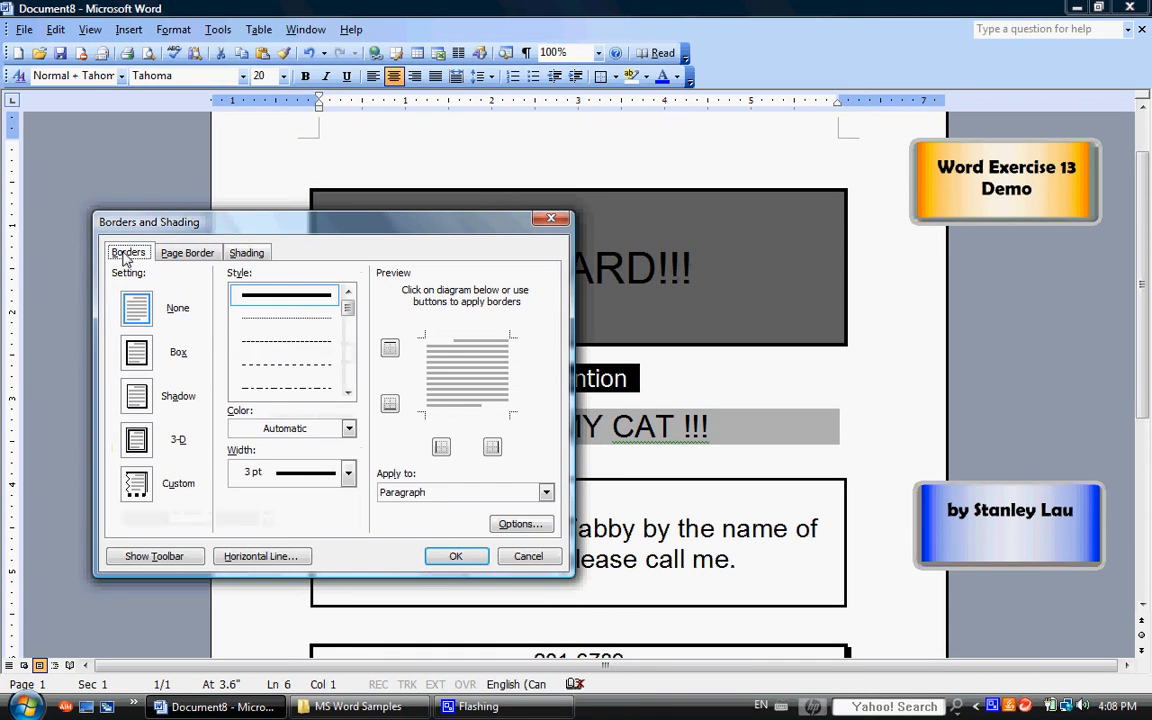
pyautogui.click(137, 353)
pyautogui.click(247, 252)
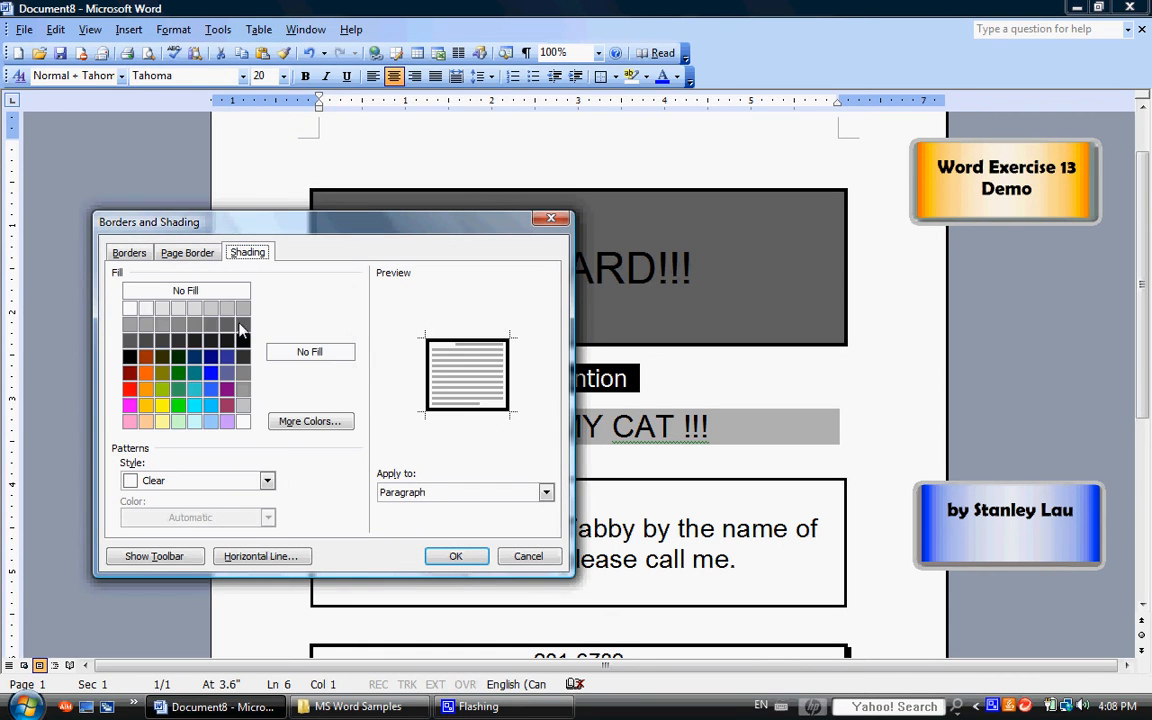
pyautogui.click(179, 312)
pyautogui.click(456, 556)
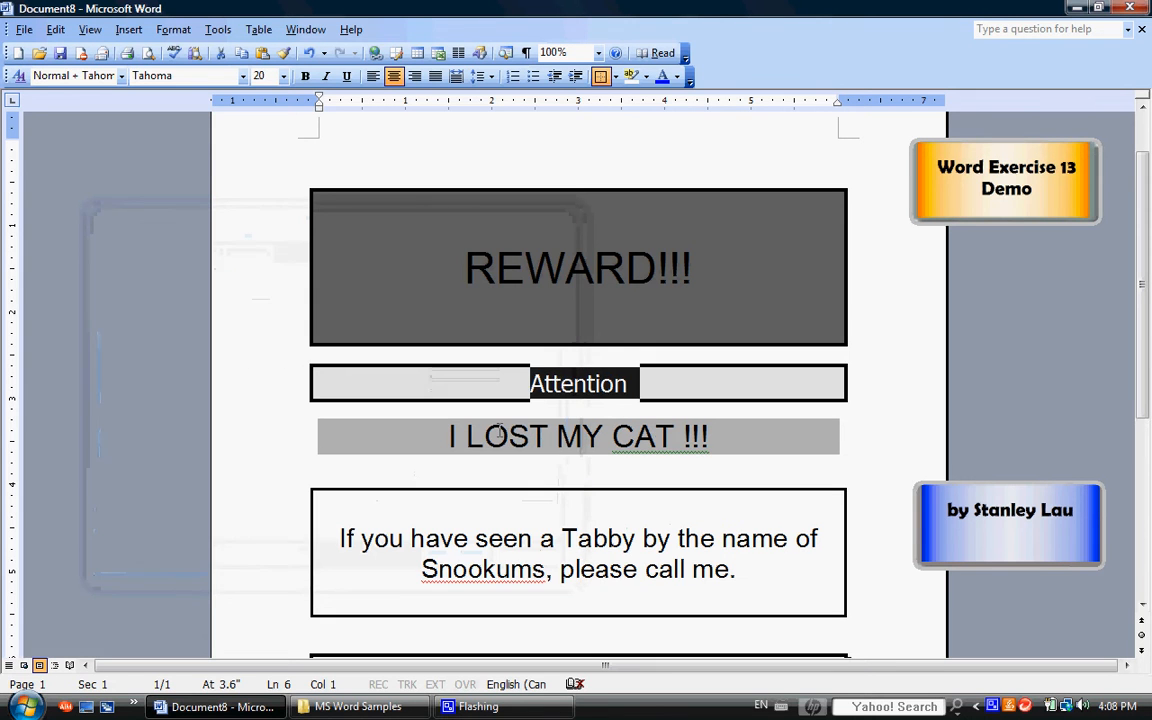
pyautogui.click(526, 415)
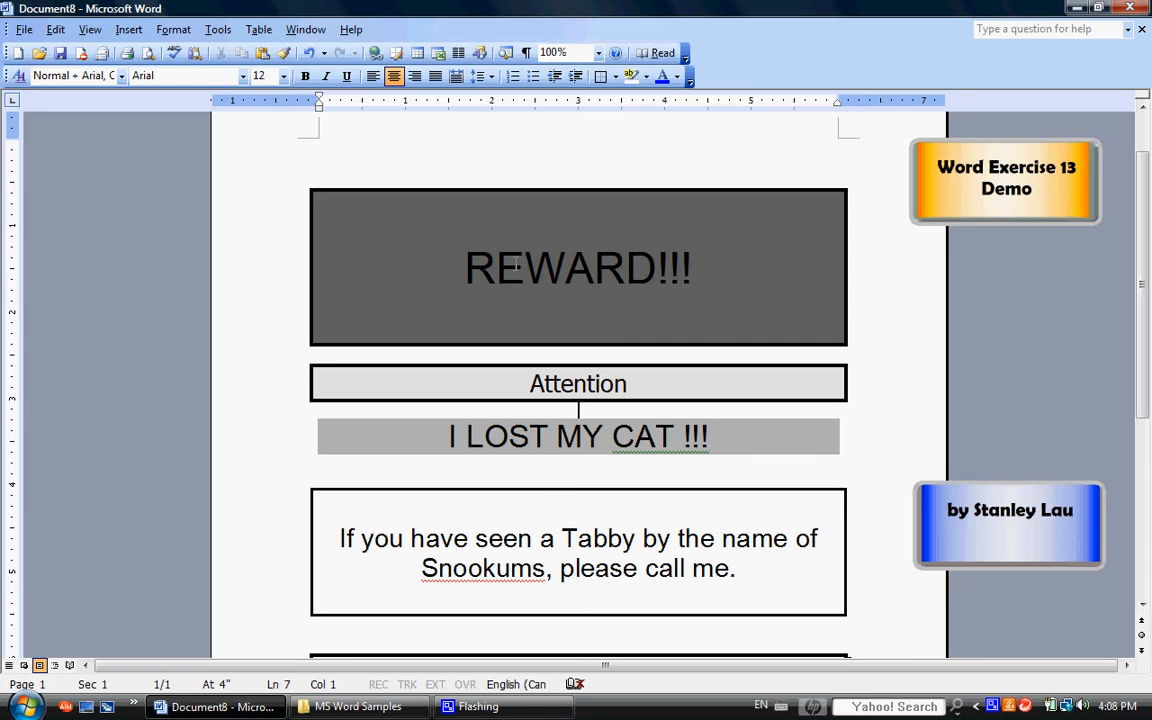
# Step: Undo the changes that added and formatted the "Attention" line above "I LOST MY CAT !!!"
pyautogui.click(311, 53)
pyautogui.click(311, 53)
pyautogui.click(311, 53)
pyautogui.click(311, 53)
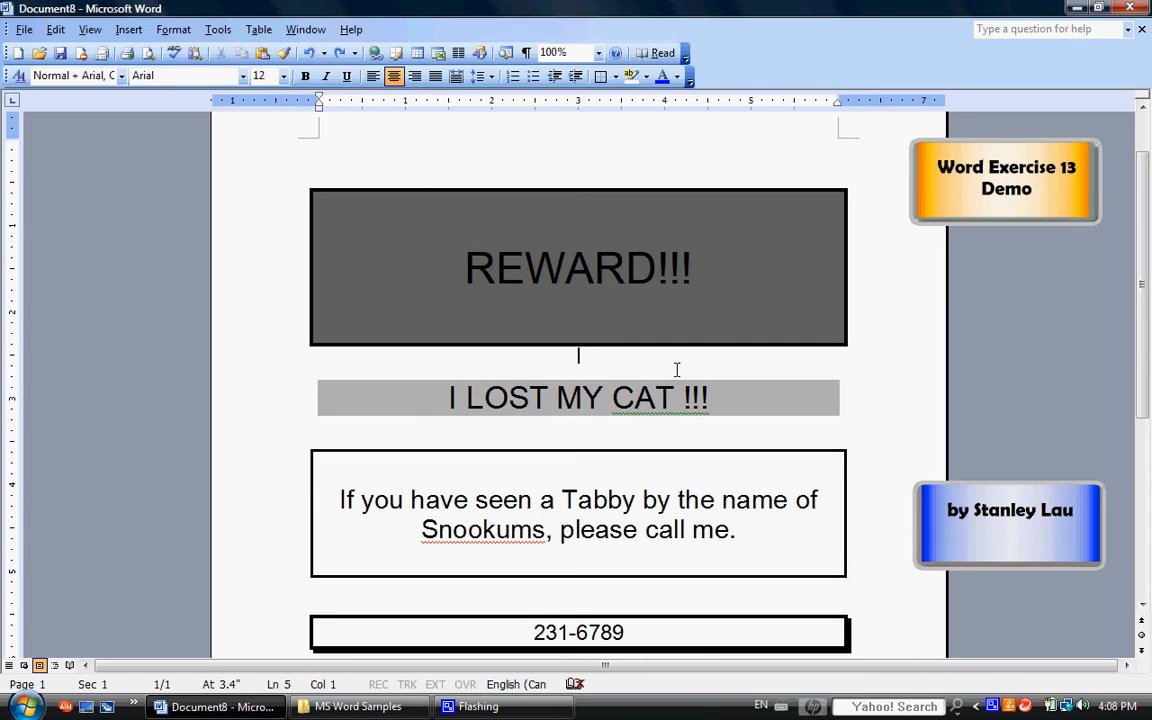
# Step: Delete the two blank lines between the "REWARD!!!" box and the shaded "I LOST MY CAT !!!" paragraph
pyautogui.press('Delete')
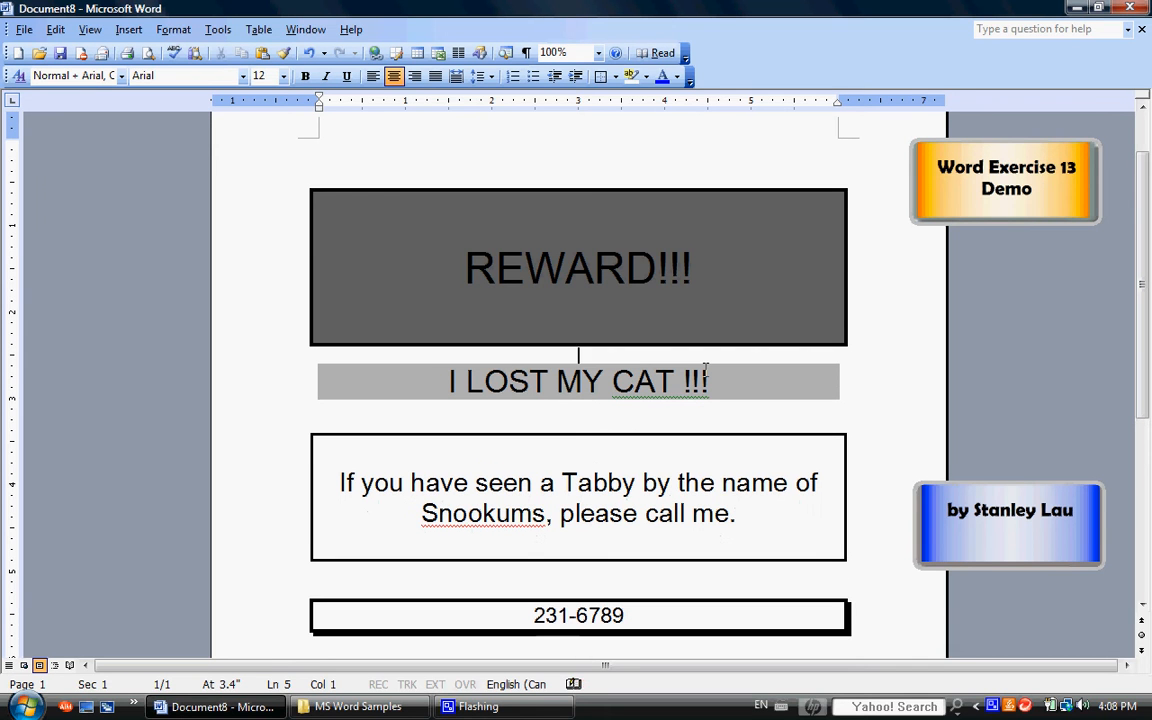
pyautogui.press('Delete')
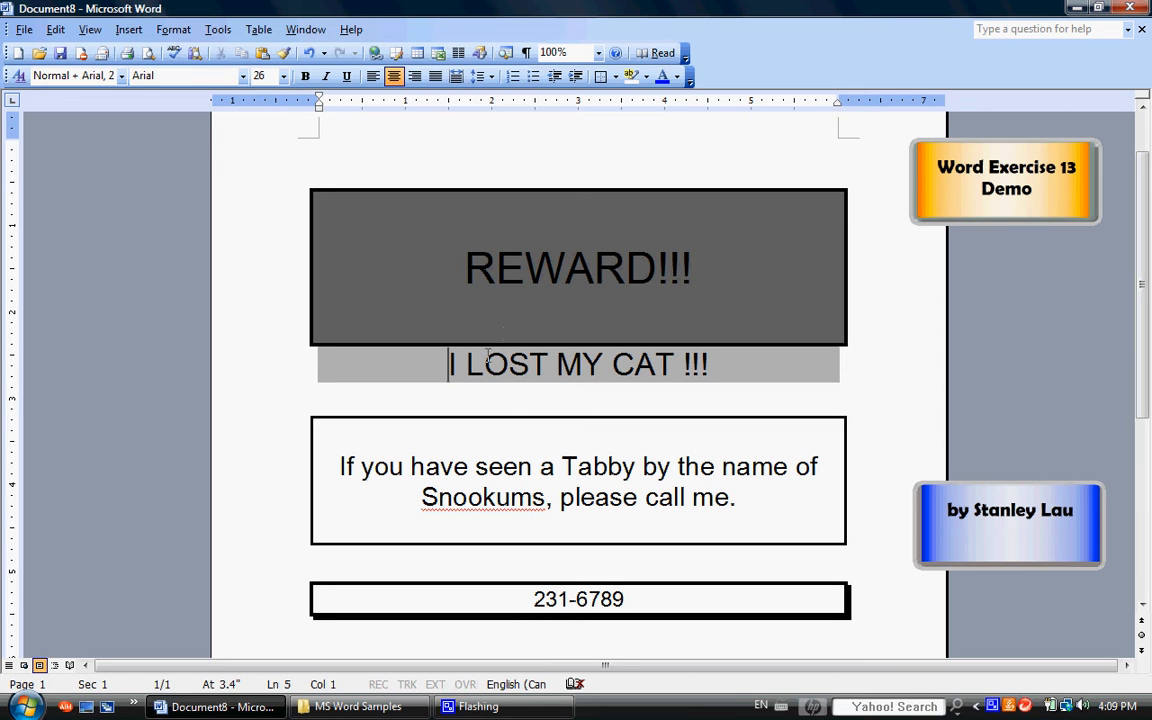
pyautogui.click(591, 549)
pyautogui.click(589, 569)
pyautogui.click(584, 569)
pyautogui.click(584, 558)
pyautogui.click(570, 150)
pyautogui.click(591, 403)
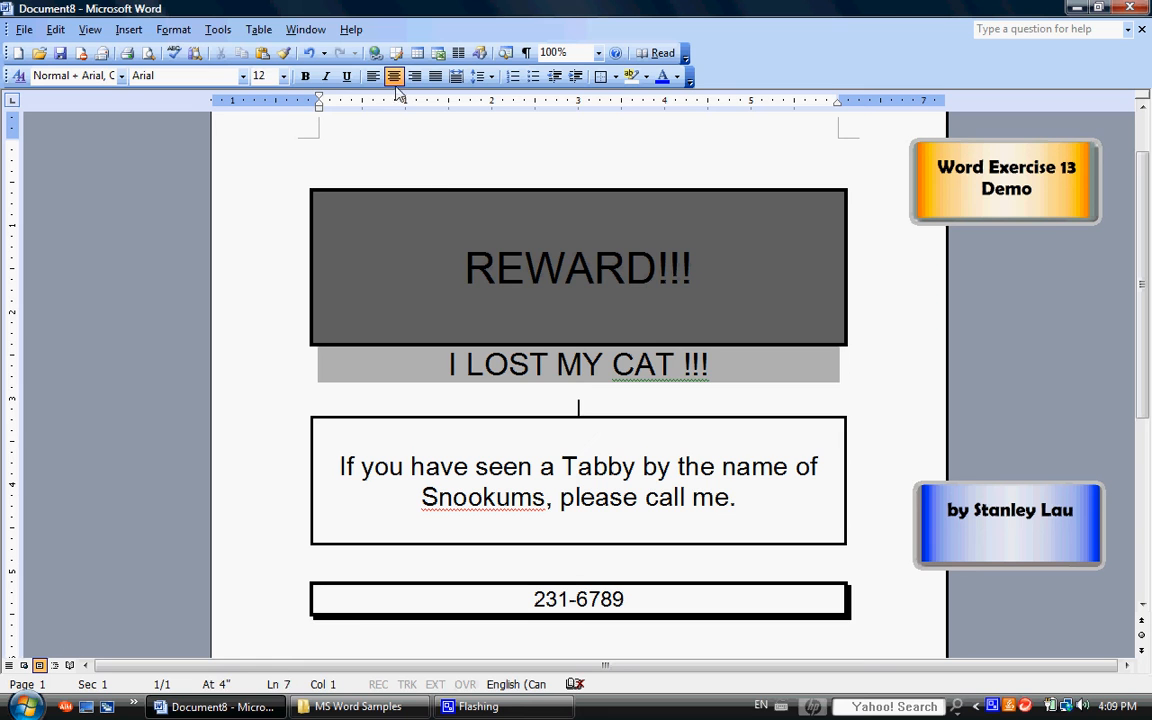
# Step: Undo the deletion of the blank lines below the "REWARD!!!" box
pyautogui.click(310, 53)
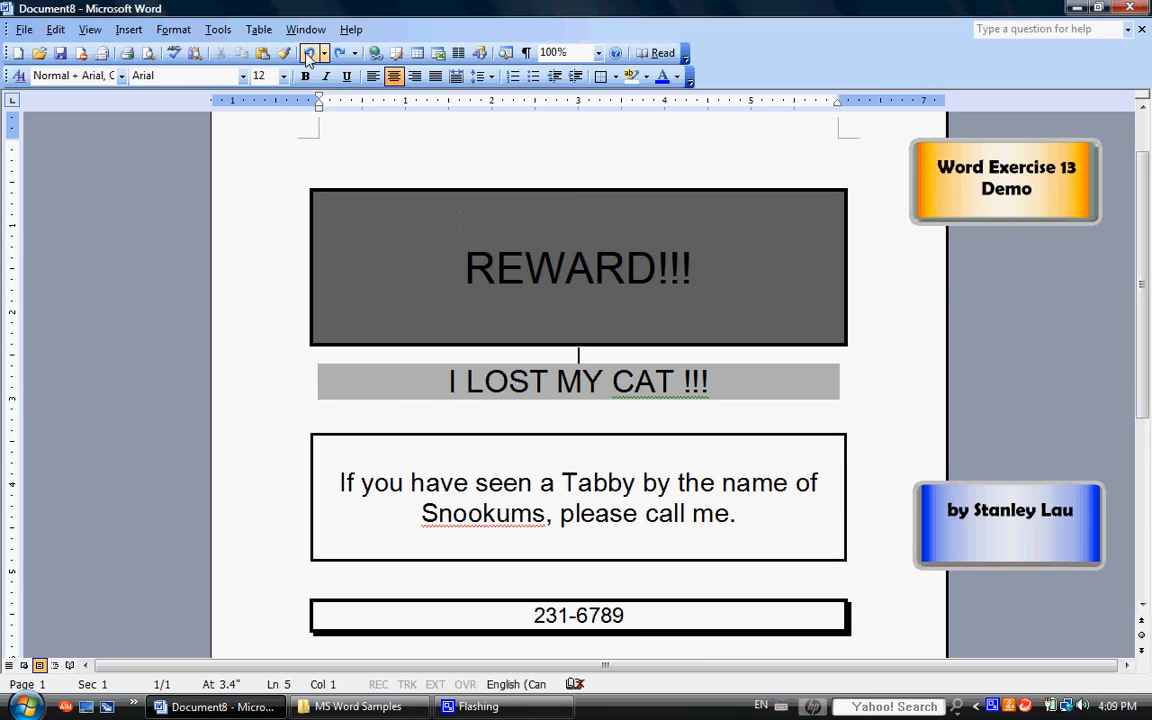
pyautogui.click(310, 53)
pyautogui.click(581, 440)
pyautogui.click(602, 580)
pyautogui.scroll(-2, 594, 574)
pyautogui.click(598, 555)
pyautogui.scroll(4, 604, 543)
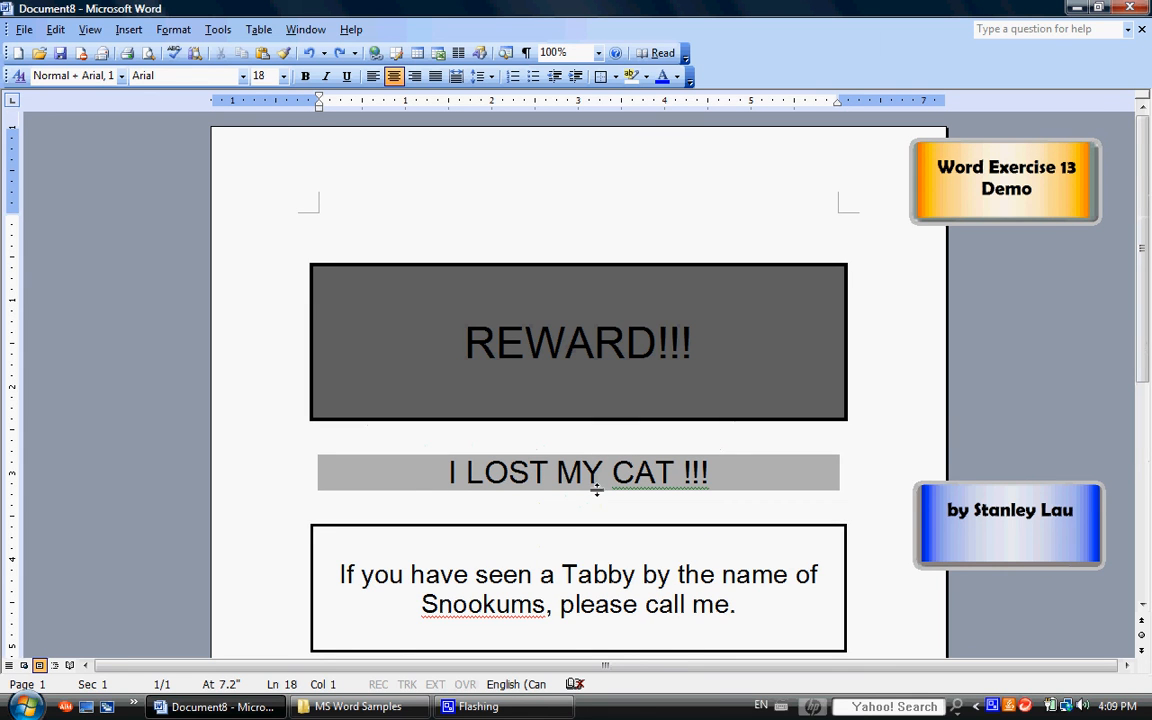